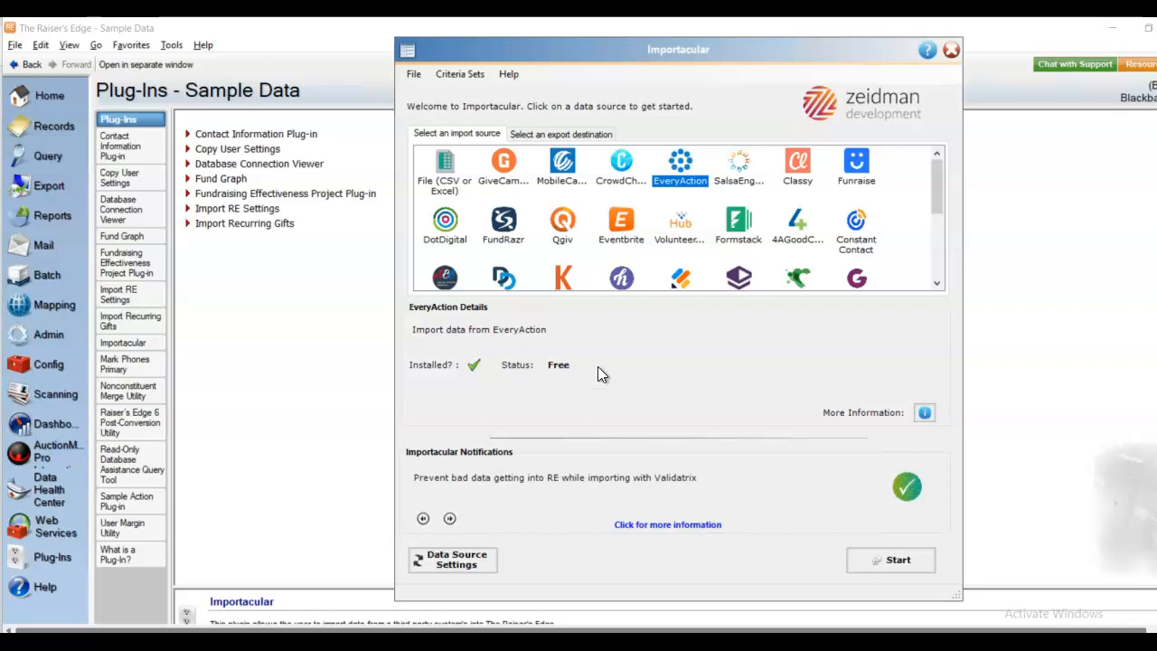
- Start the EveryAction import and begin changing the start date's day to 02 (08/02/2022 20:28)
click(895, 564)
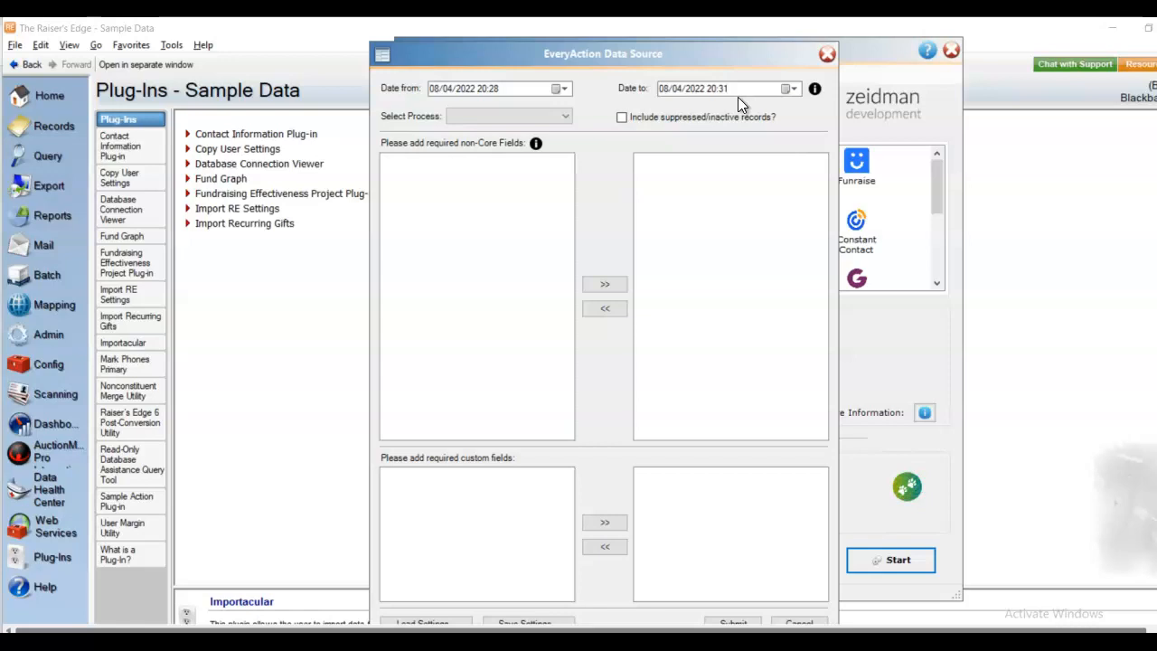
click(450, 88)
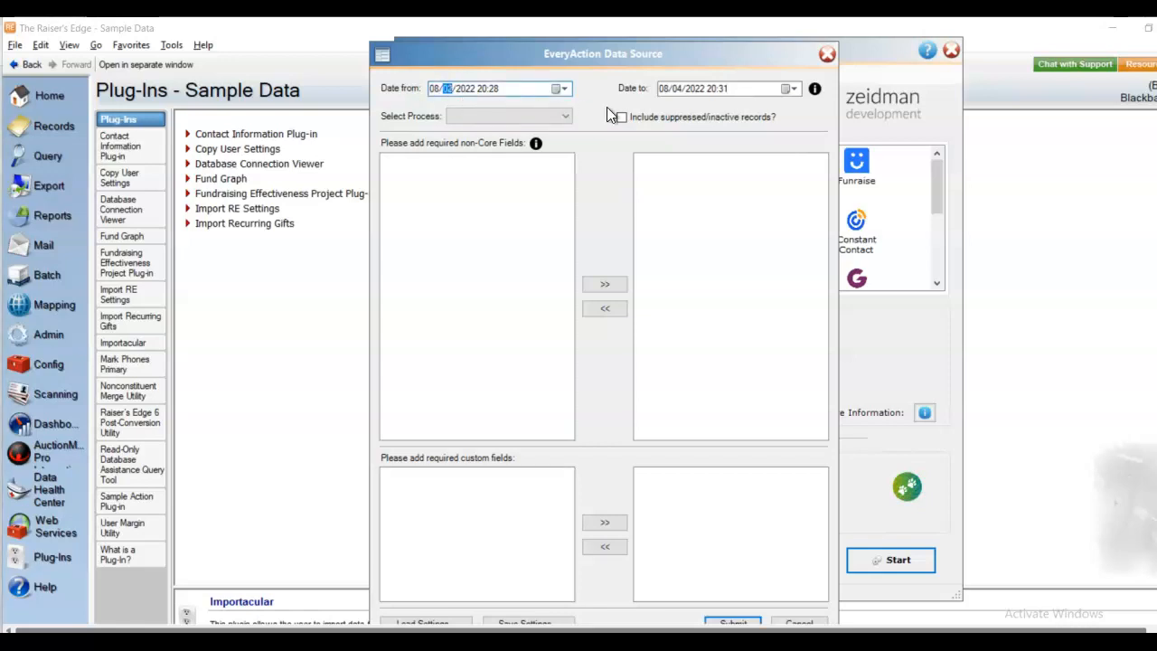
- Choose the Contacts process and add all non-Core fields (Cell Phone to Zip4) plus the six custom Contacts fields
click(566, 120)
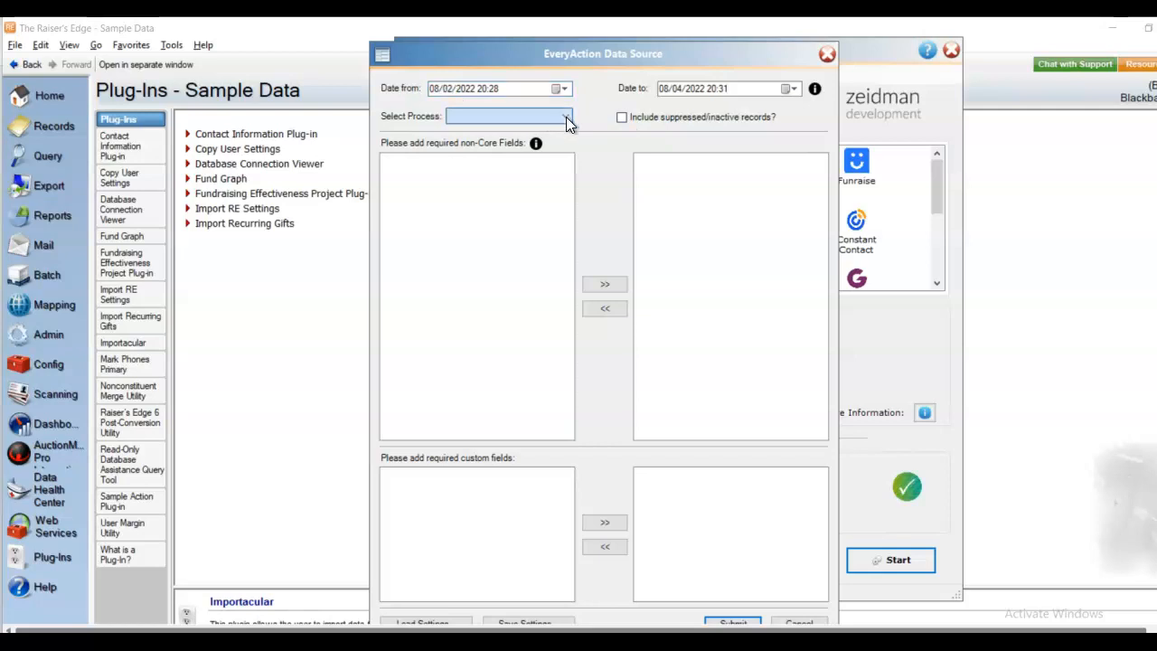
click(462, 160)
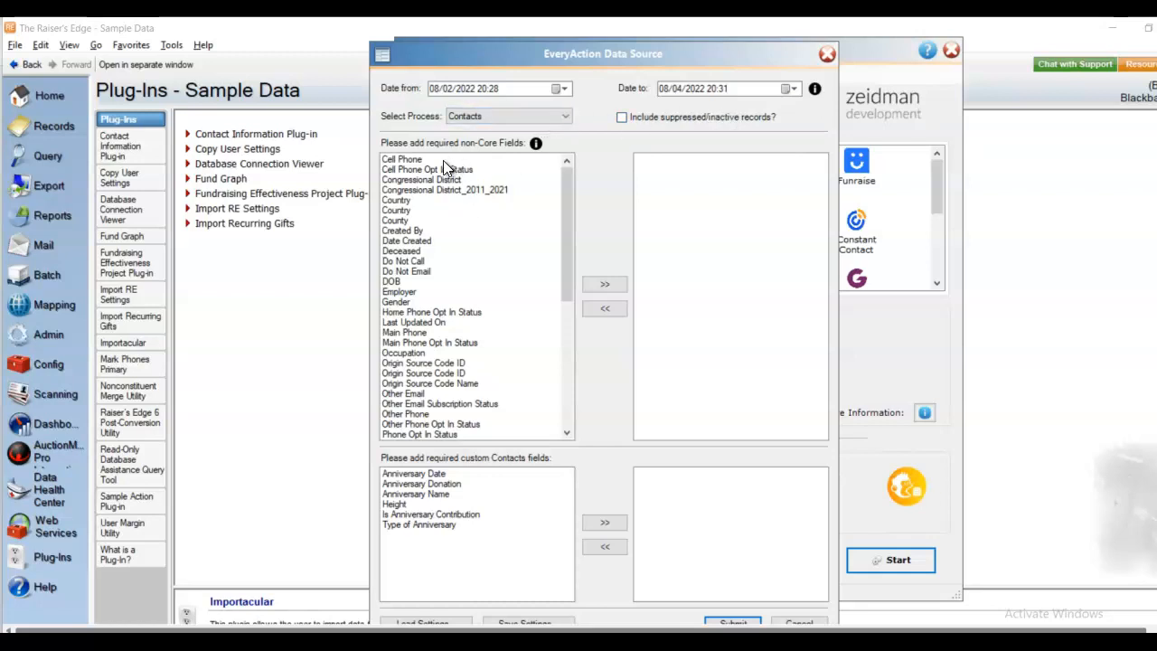
drag(443, 162, 562, 415)
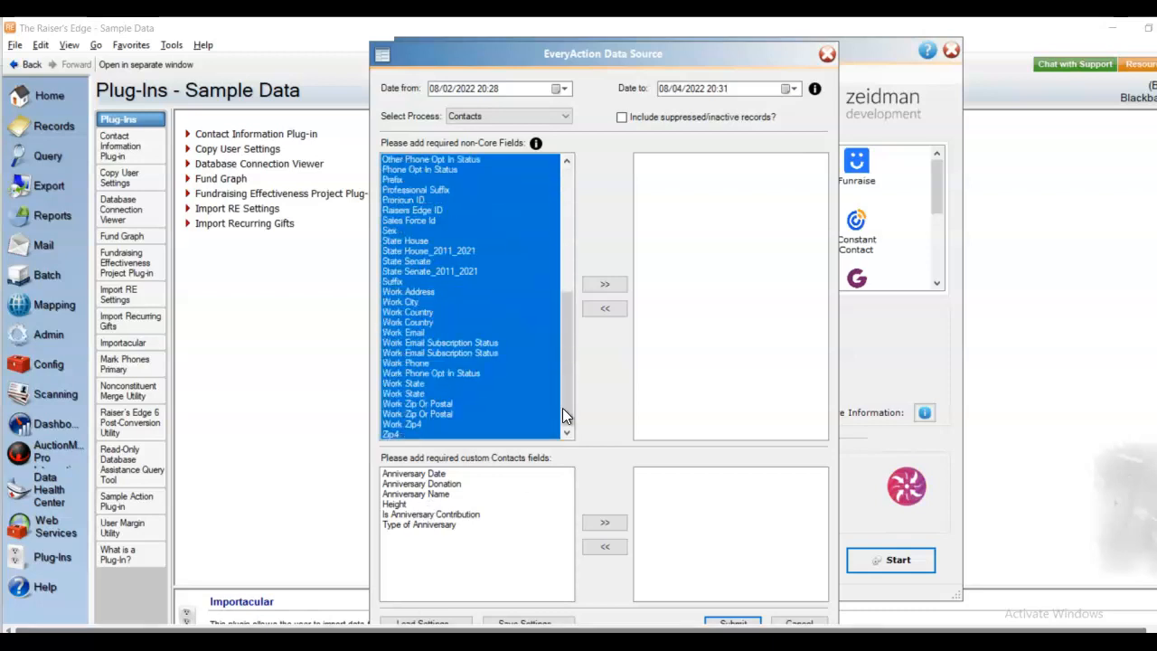
click(615, 285)
drag(429, 473, 434, 553)
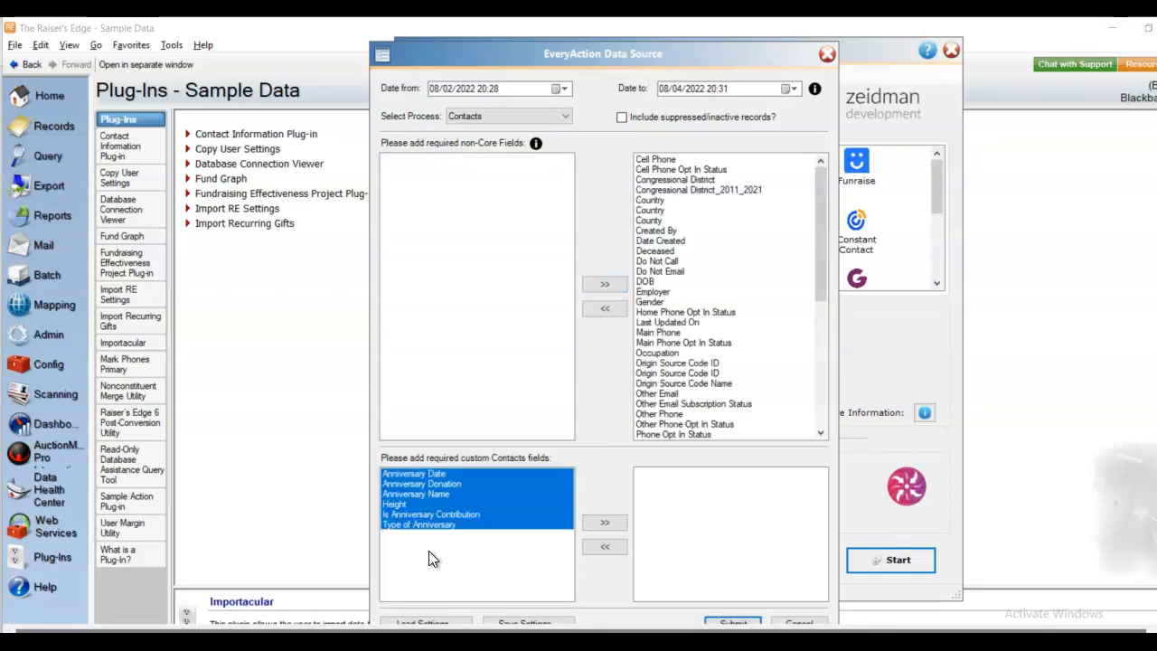
click(604, 521)
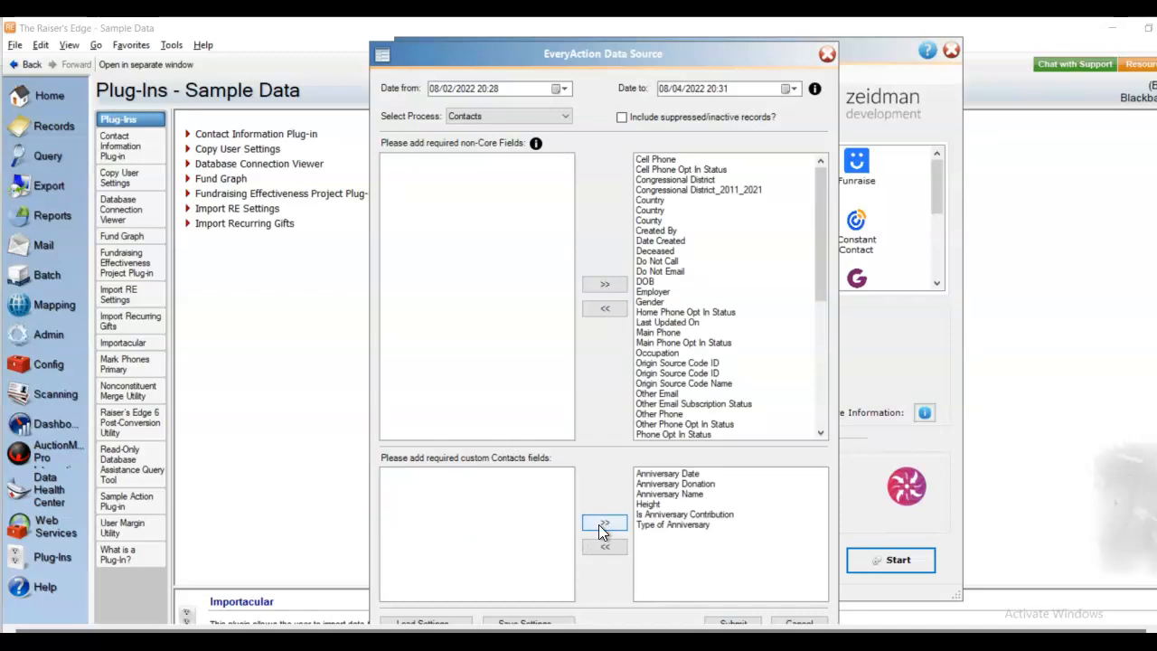
drag(747, 52, 744, 33)
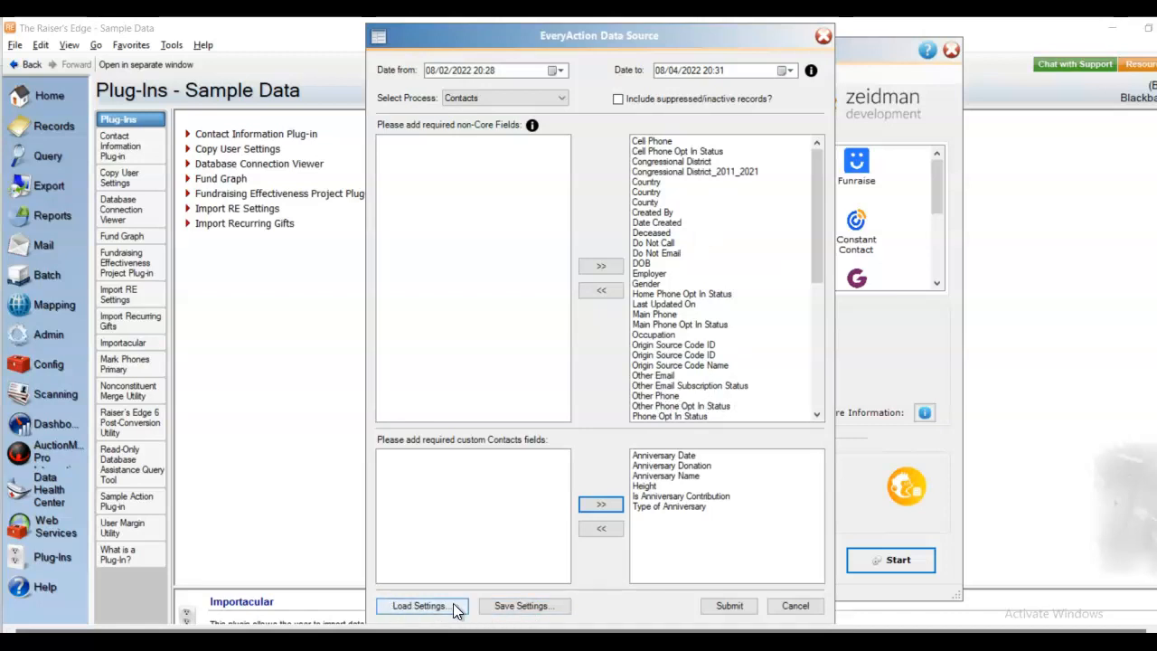
- Submit the data source settings to download the EveryAction contacts, giving 16 records for review
click(727, 606)
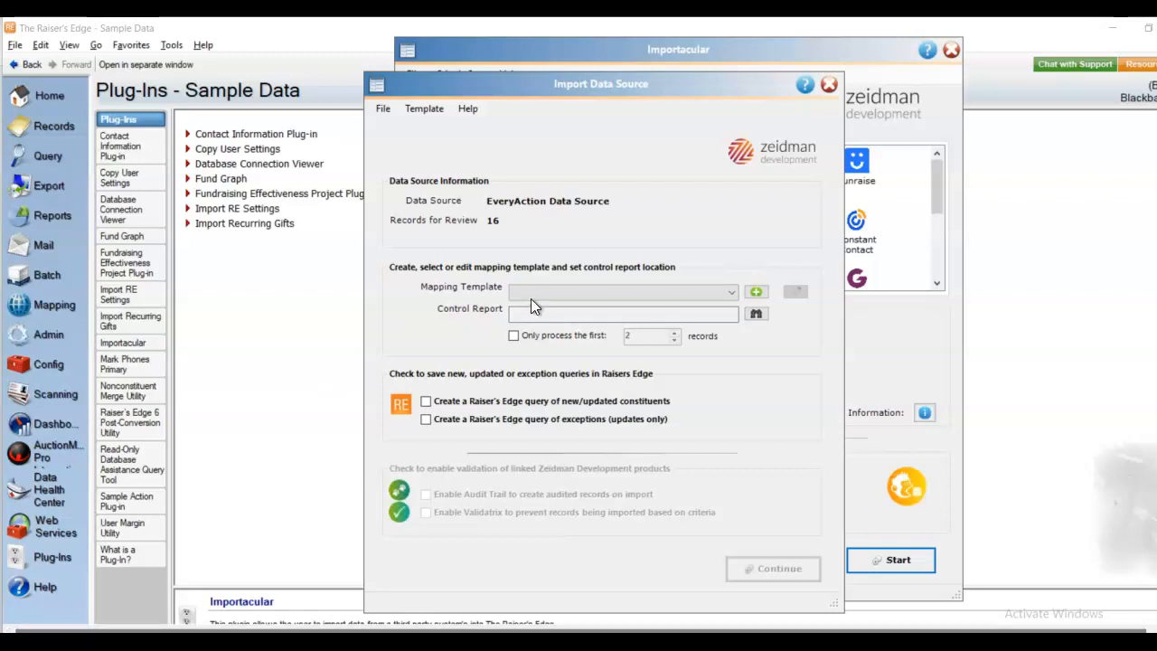
- Select the Contacts mapping template and open it in Build Data Mappings for editing
click(729, 294)
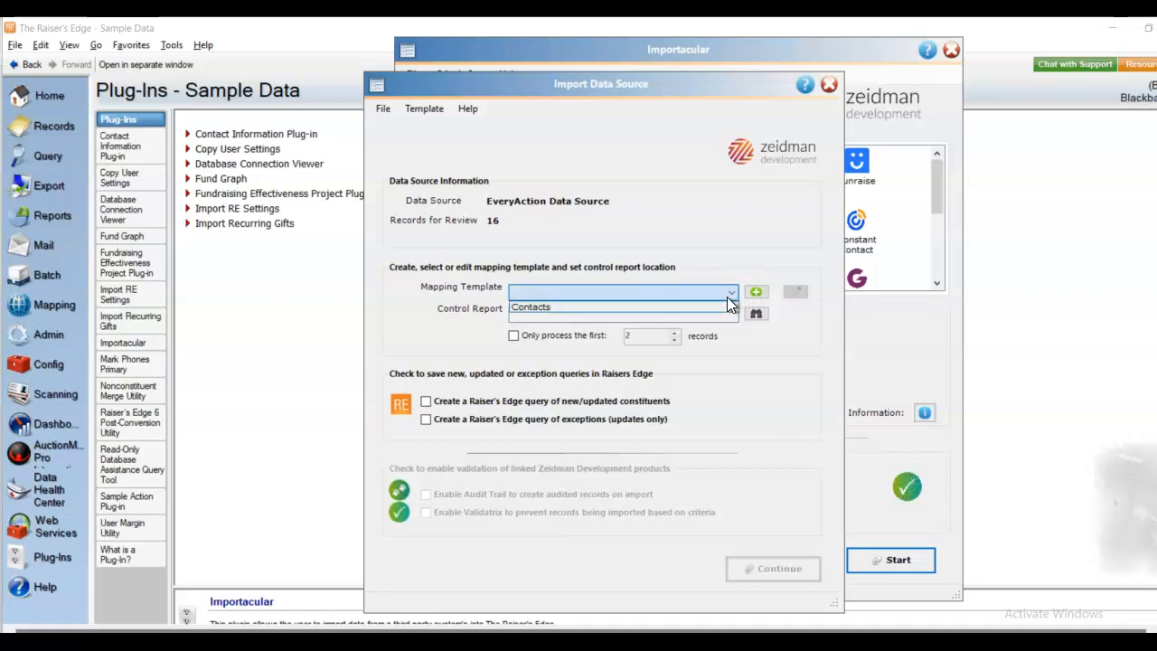
click(683, 309)
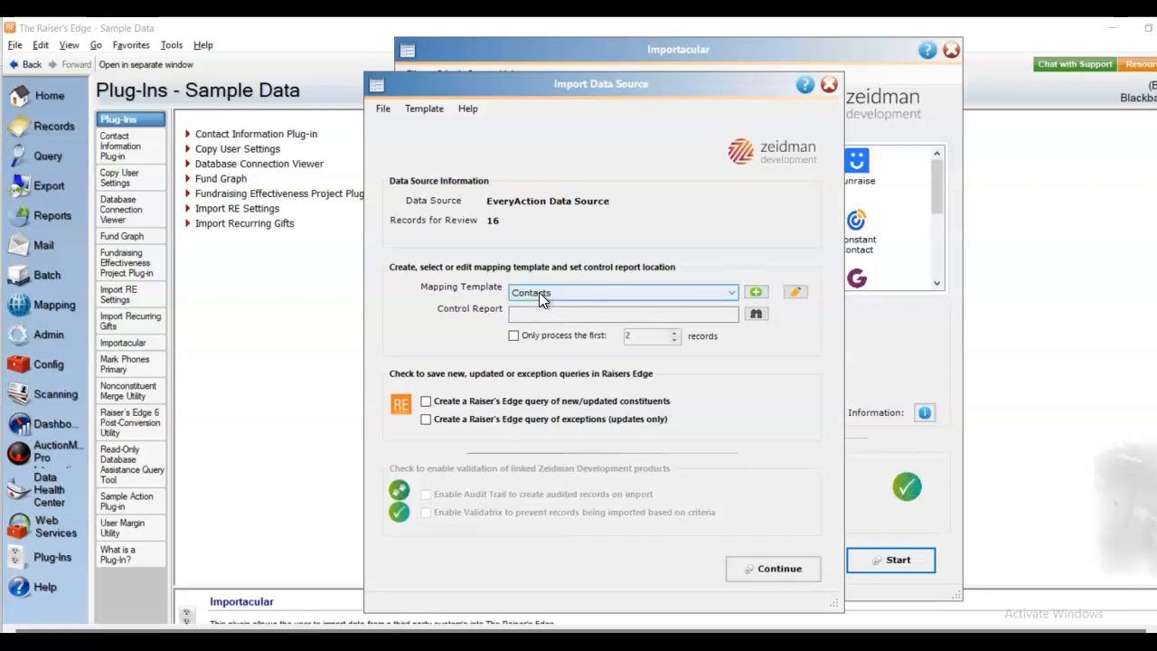
click(794, 293)
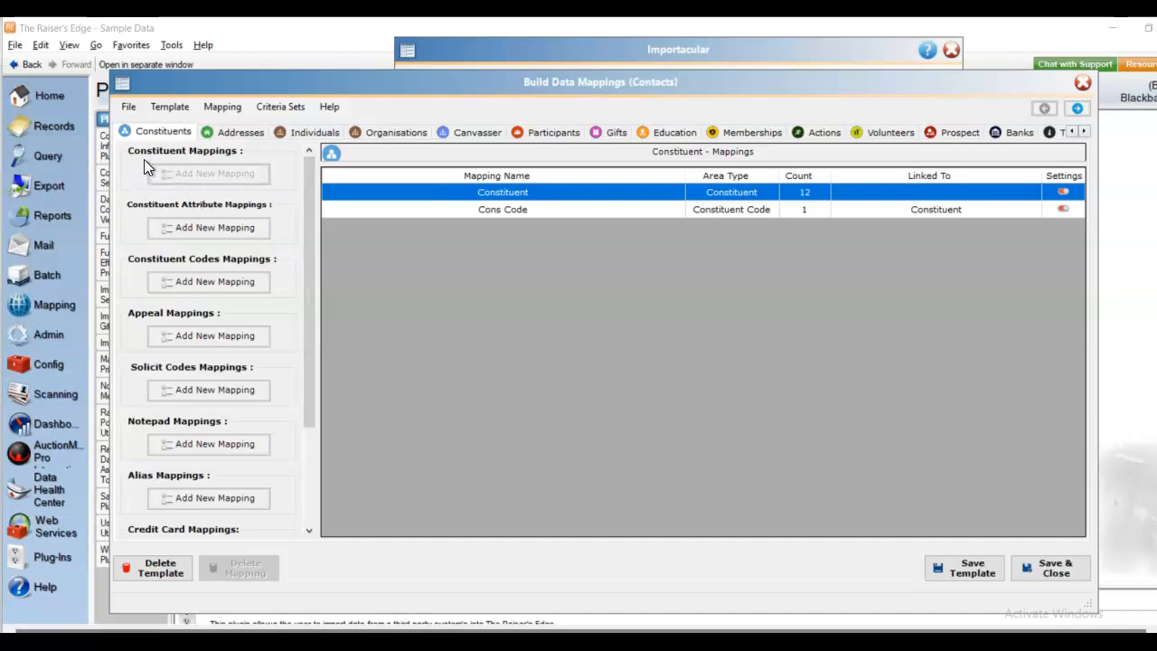
- Open the Constituent mapping and scroll through its DOB, Gender, name, Suffix and Prefix field sources
double_click(513, 193)
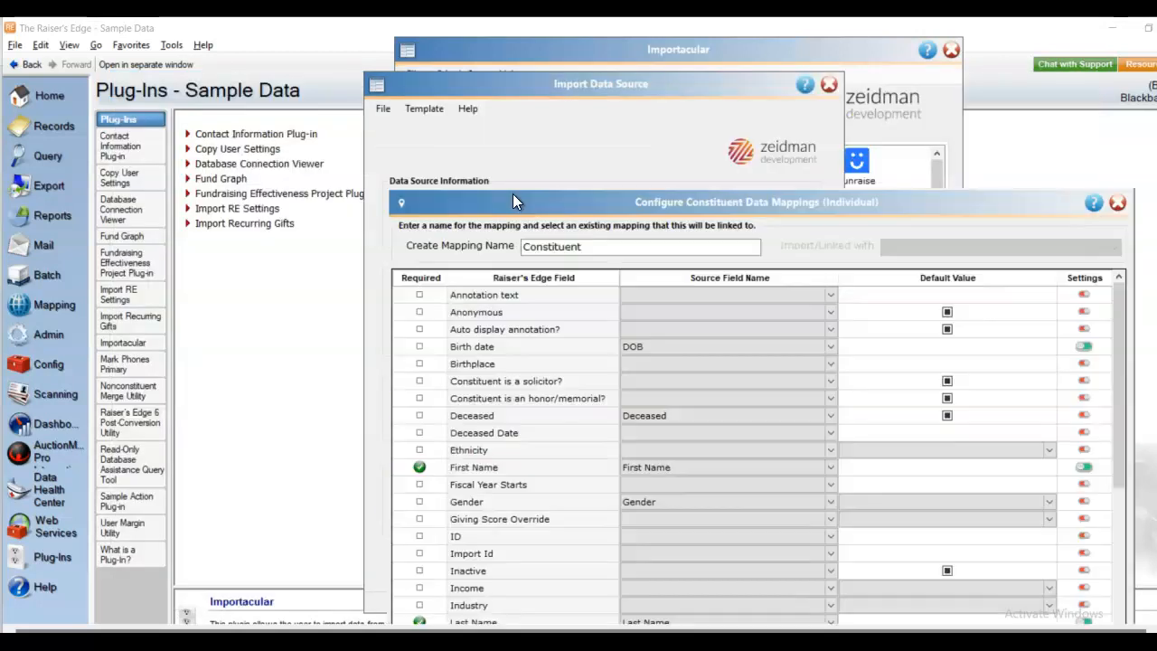
drag(677, 202, 530, 53)
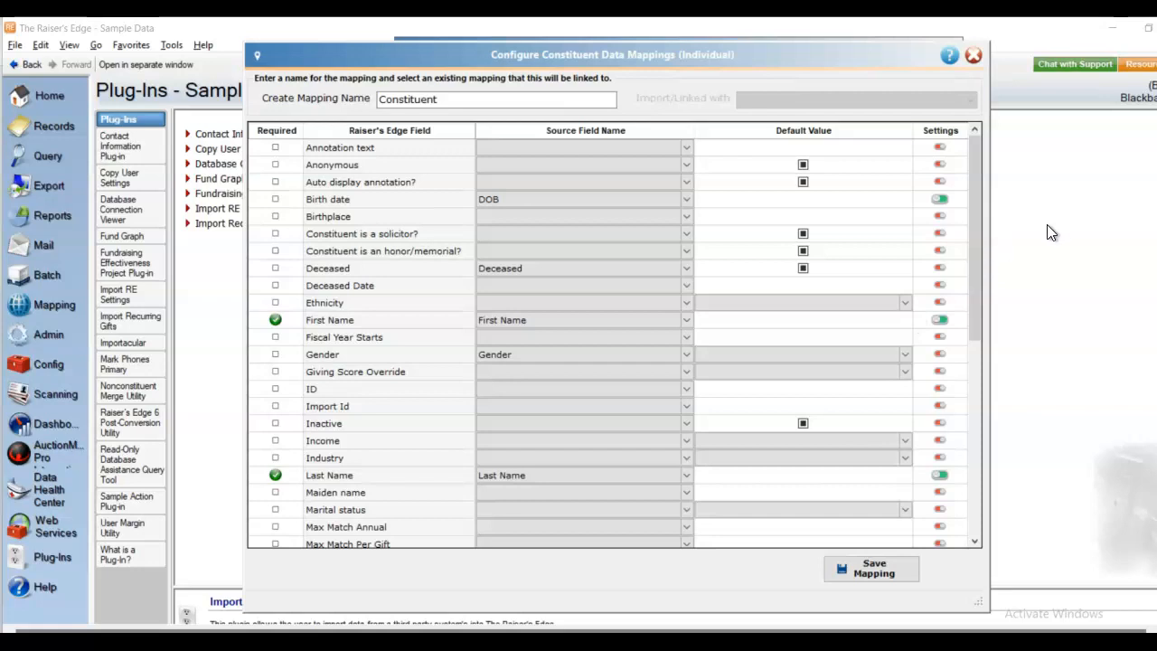
scroll(971, 364, down, 1)
scroll(972, 365, down, 7)
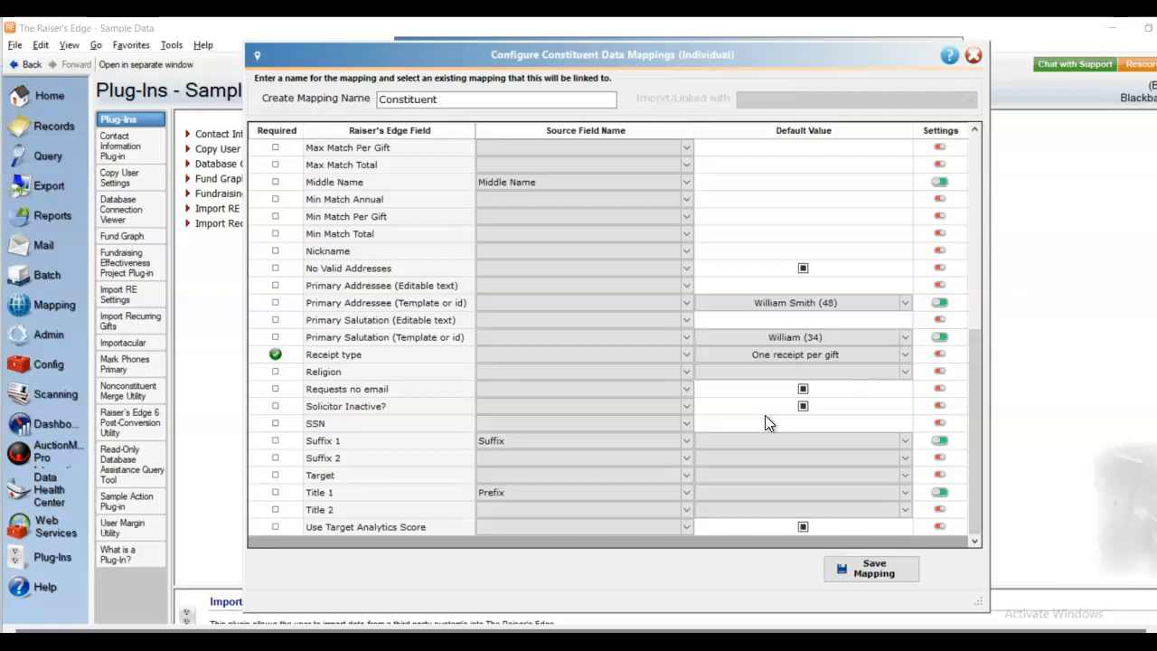
- Check the Primary Addressee and Last Name field settings, closing each without changes
click(939, 304)
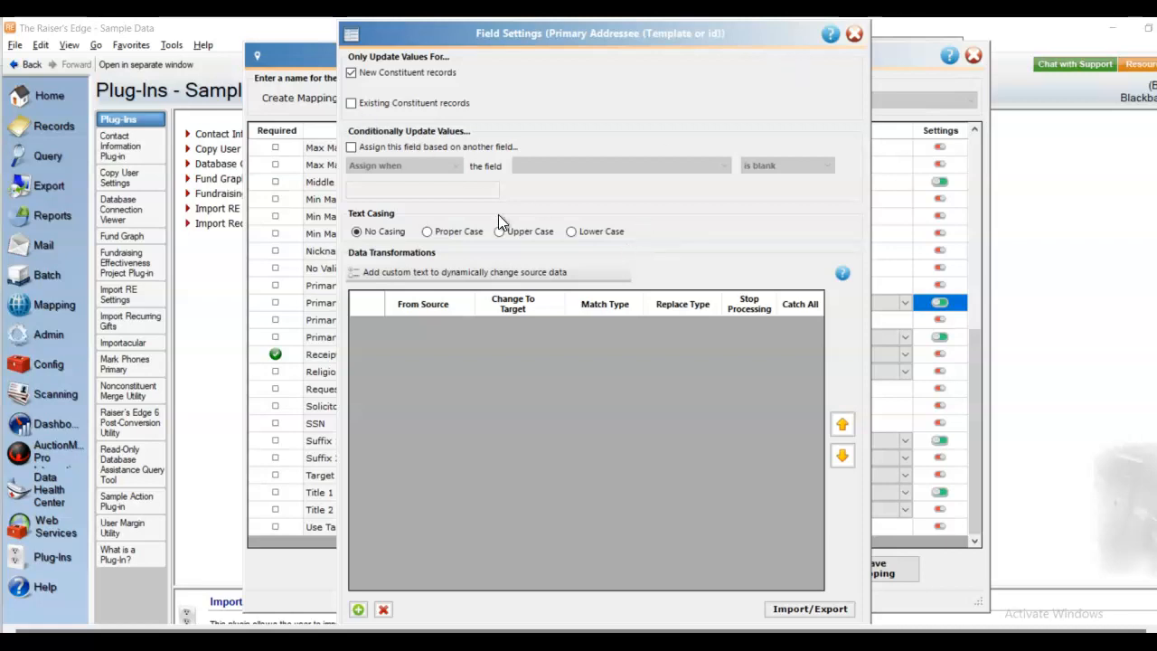
click(855, 34)
drag(972, 337, 994, 272)
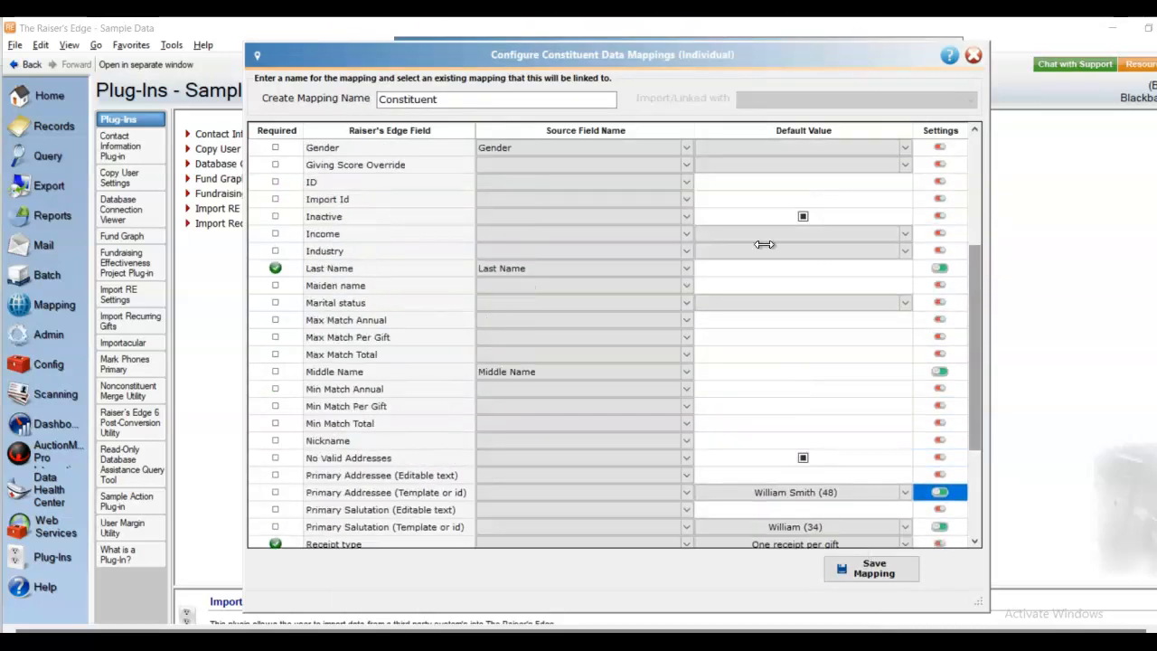
click(939, 269)
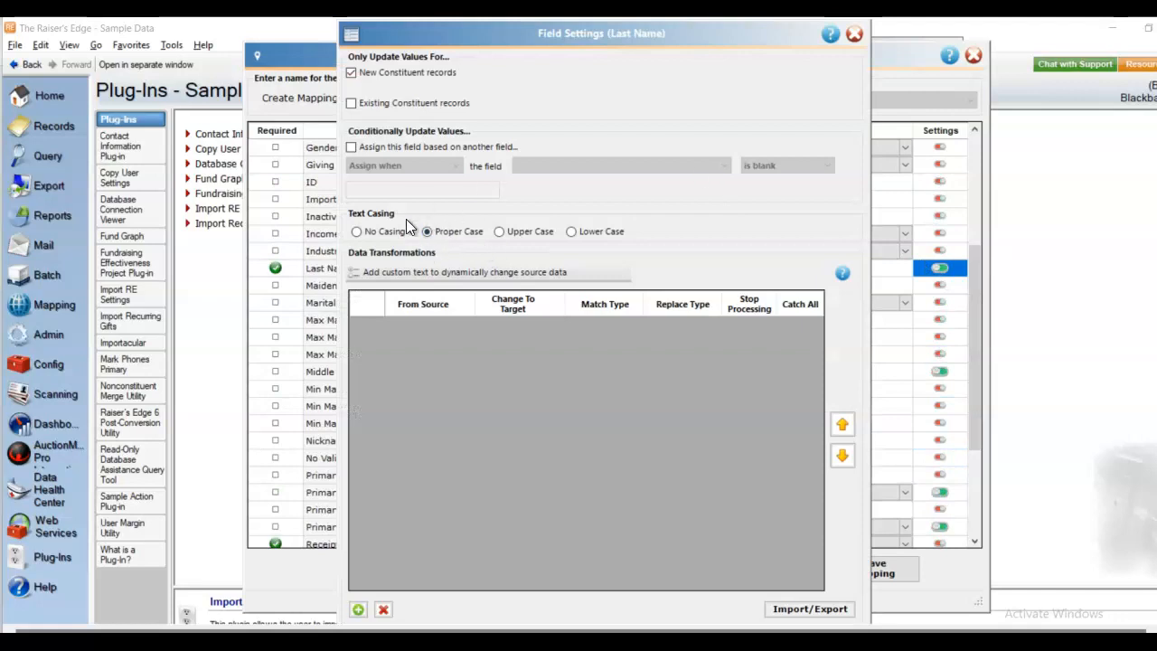
click(855, 34)
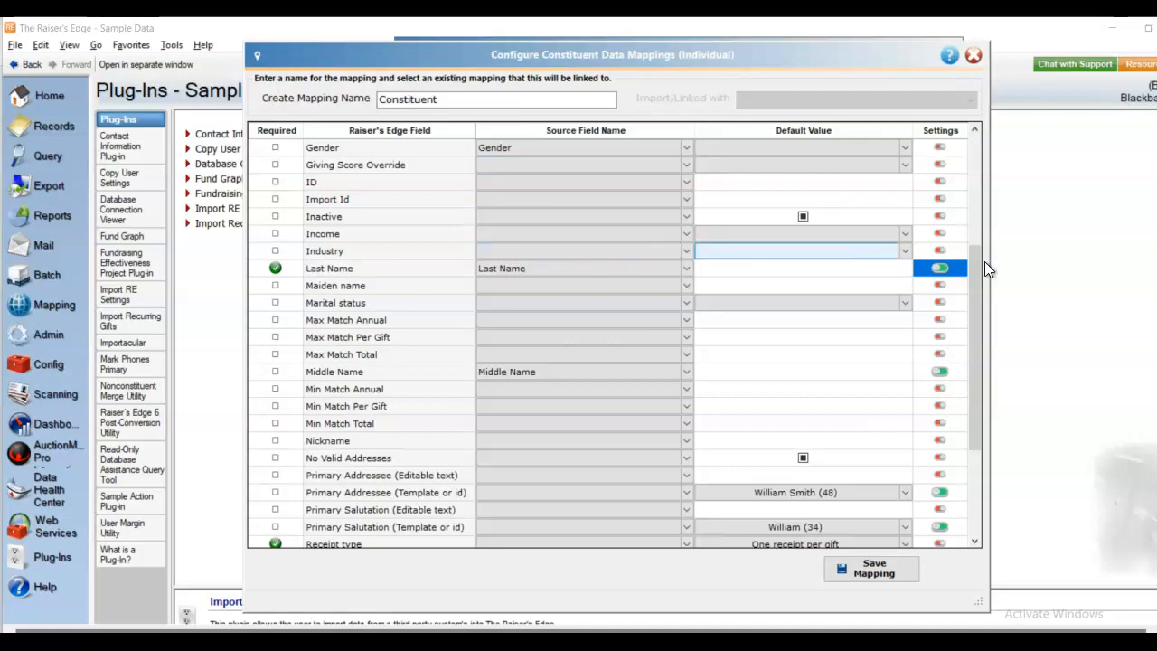
- Scroll the Constituent grid and save the mapping, returning to the Contacts template
drag(975, 272, 966, 172)
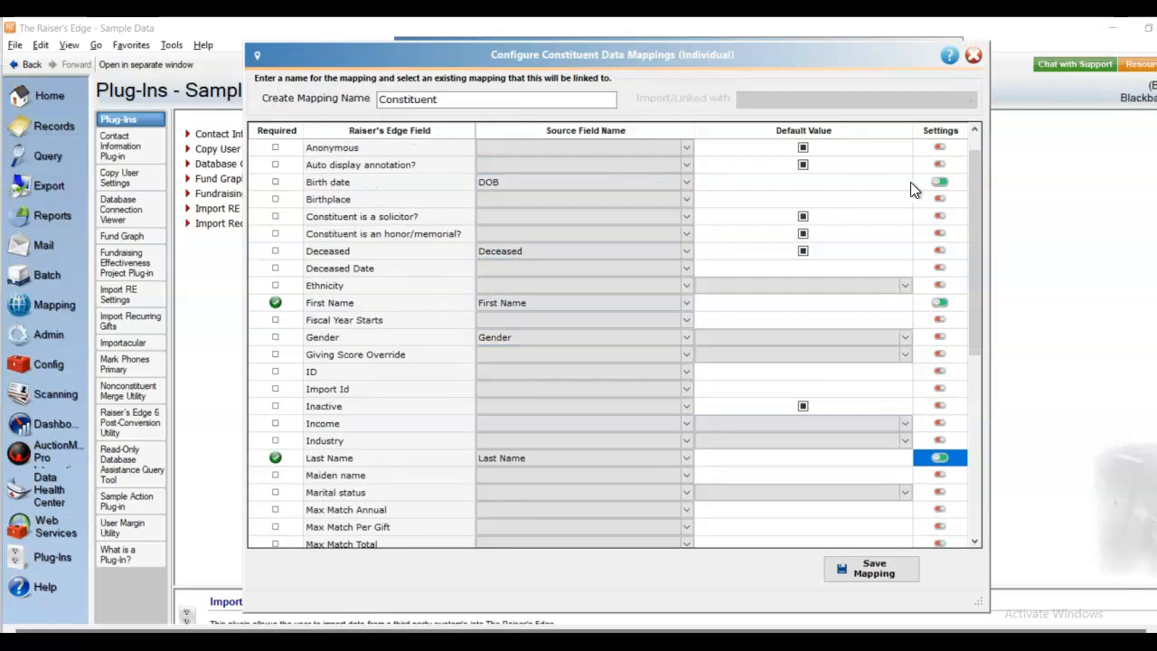
drag(981, 182, 990, 388)
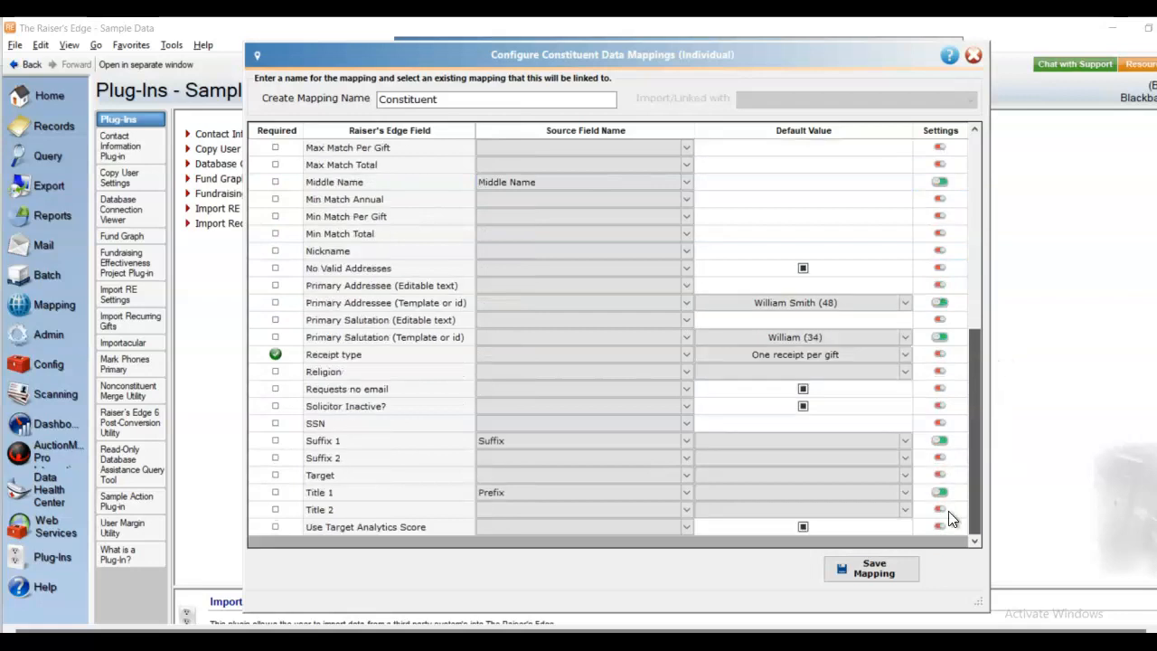
click(870, 567)
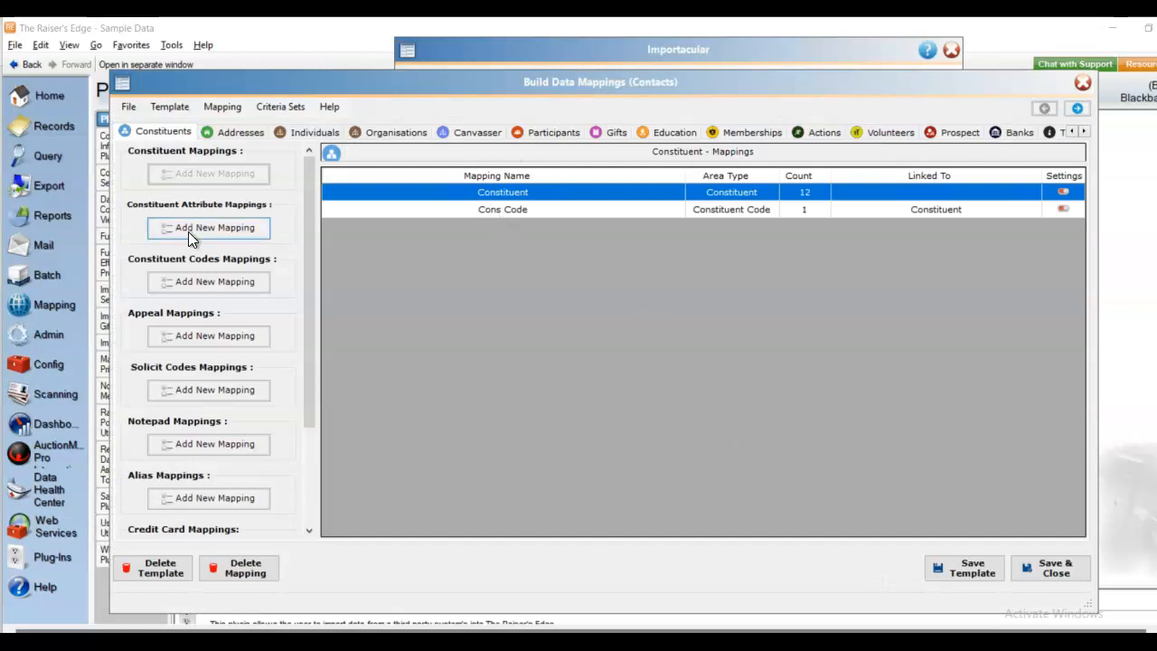
- Open the Cons Code mapping, with Code defaulting to Friend, and save it unchanged
double_click(501, 207)
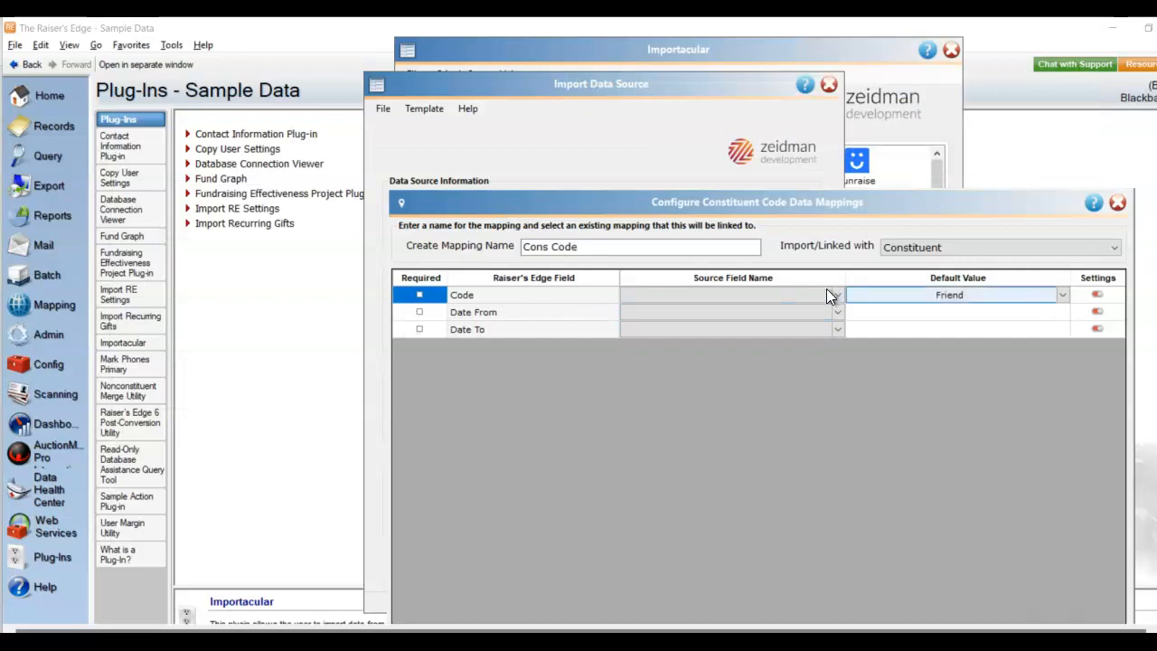
drag(921, 205, 852, 59)
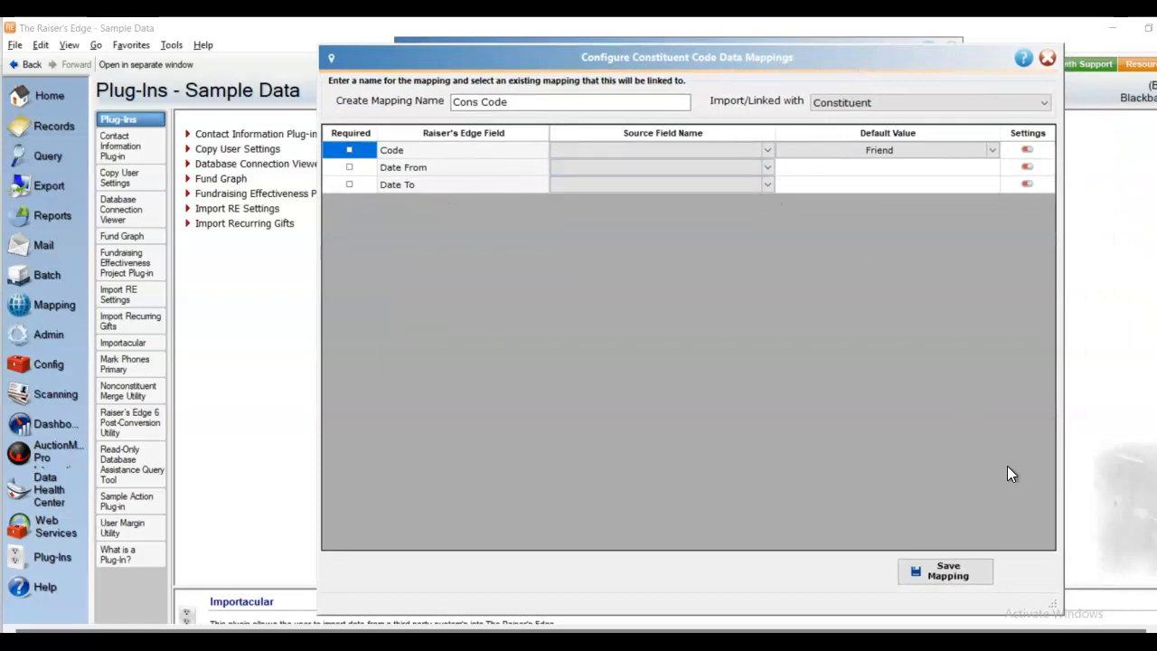
click(949, 572)
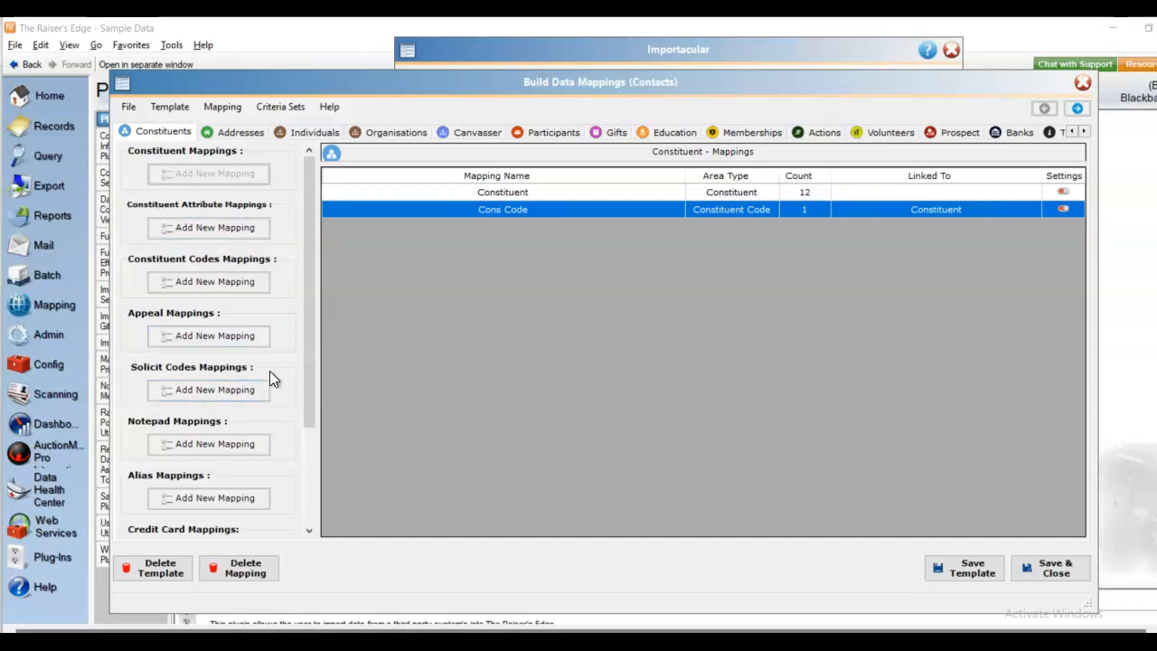
- Scroll the mappings panel, then show the Address, Email, Cell and Work Address mappings
drag(313, 300, 317, 488)
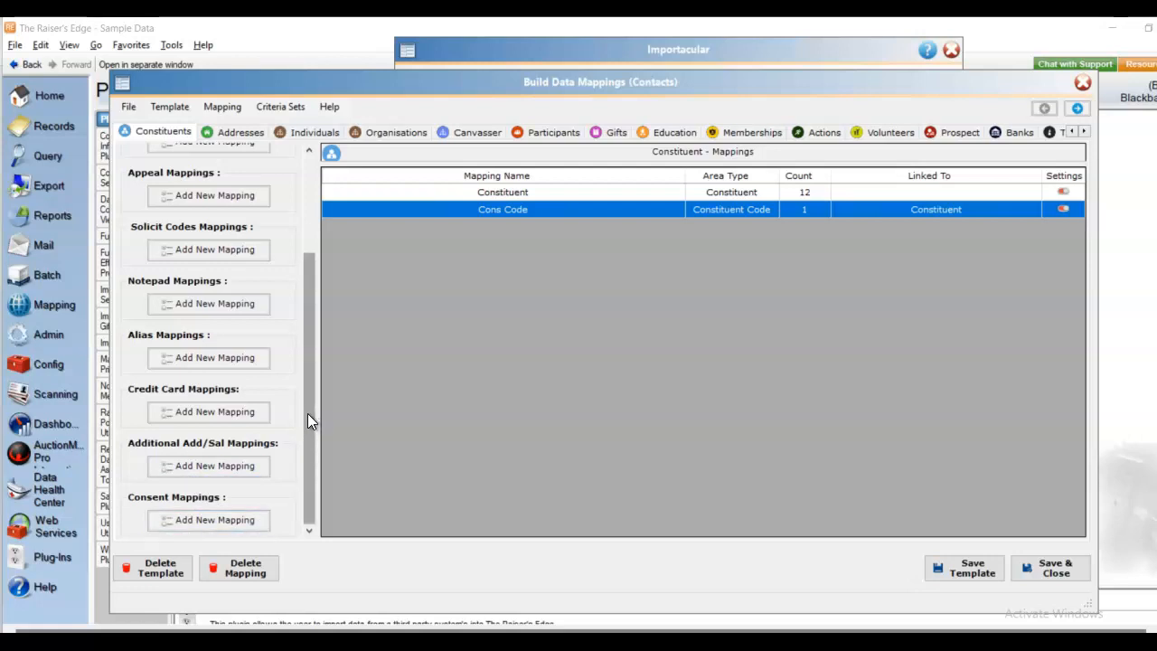
drag(308, 413, 341, 221)
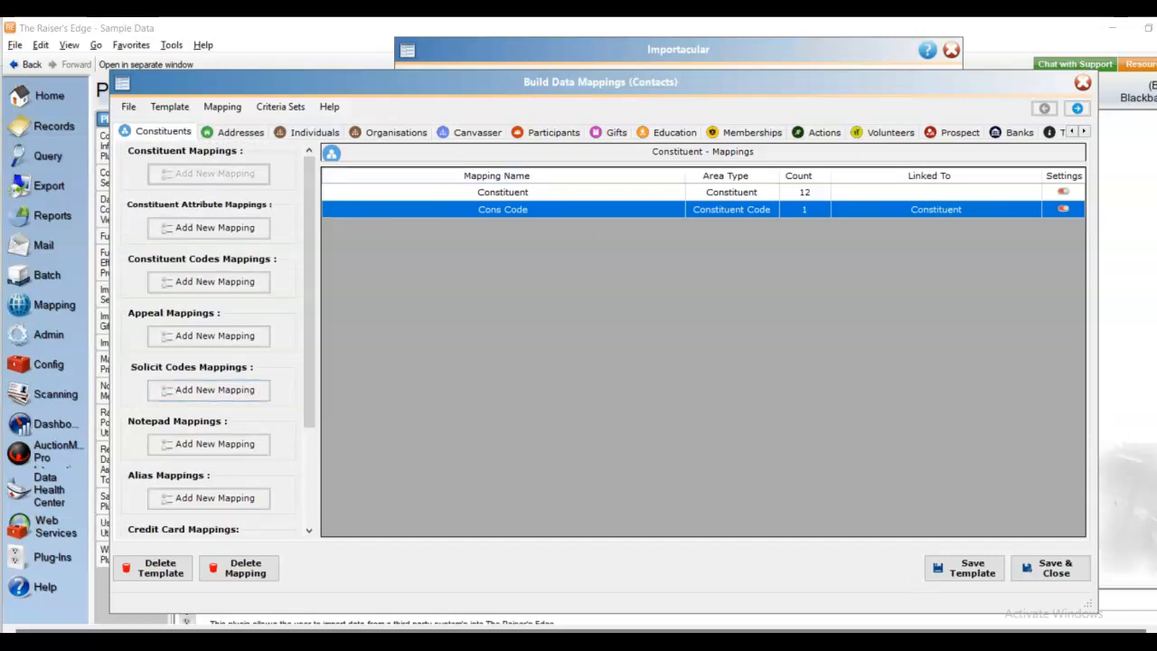
click(255, 129)
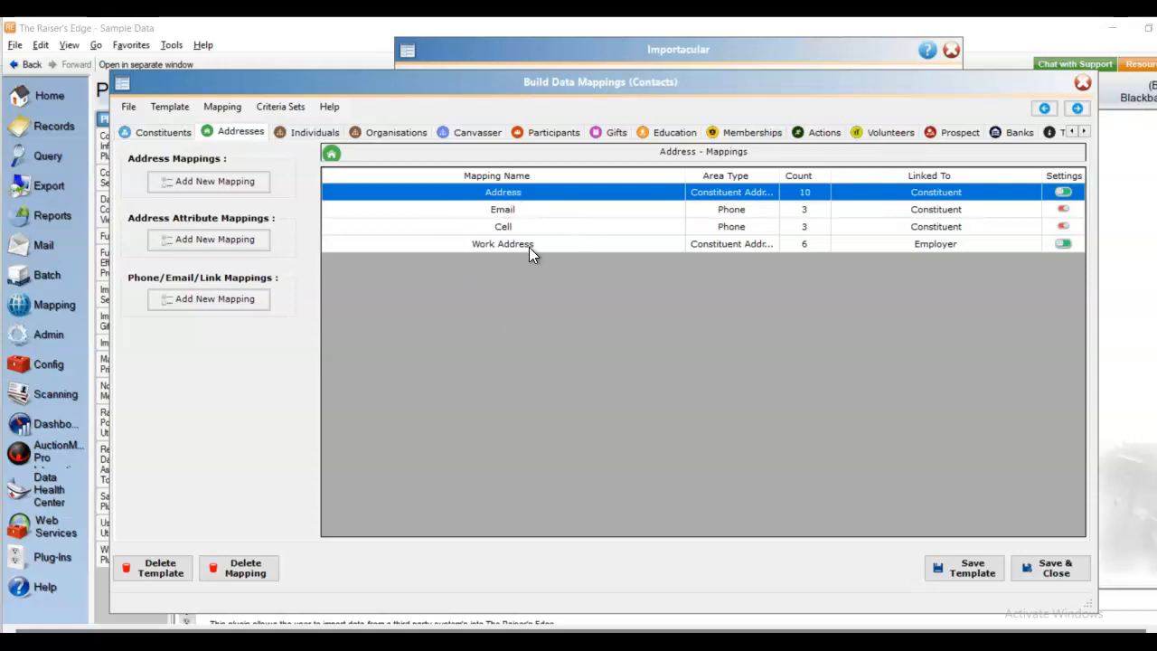
double_click(508, 192)
drag(761, 198, 608, 68)
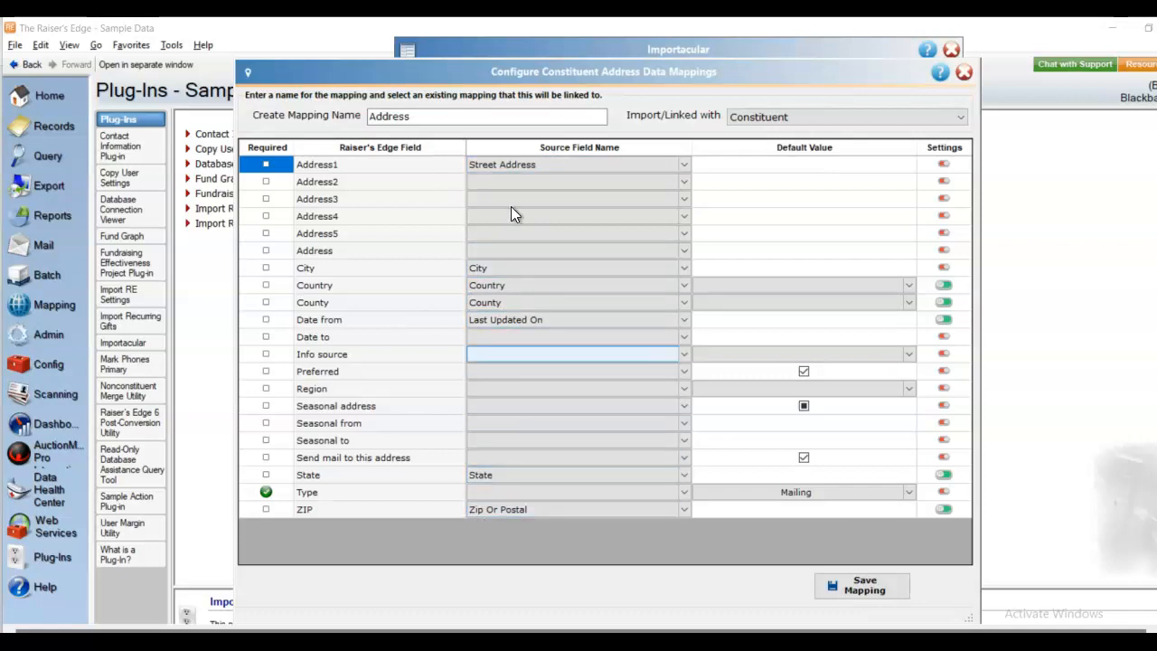
click(945, 284)
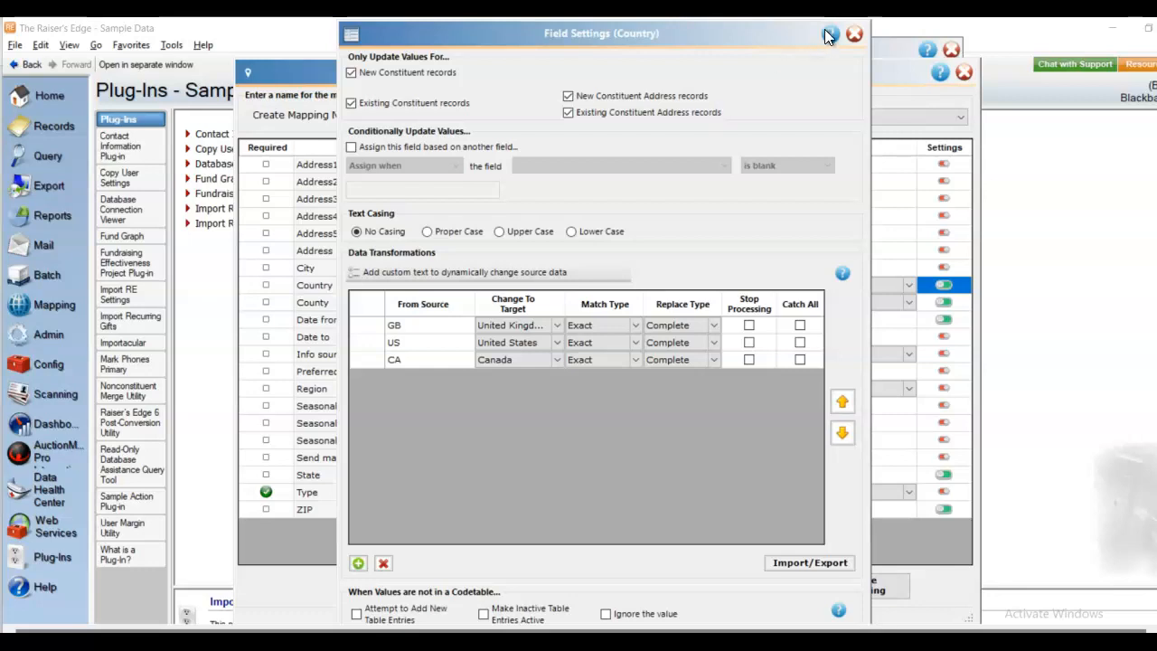
click(855, 34)
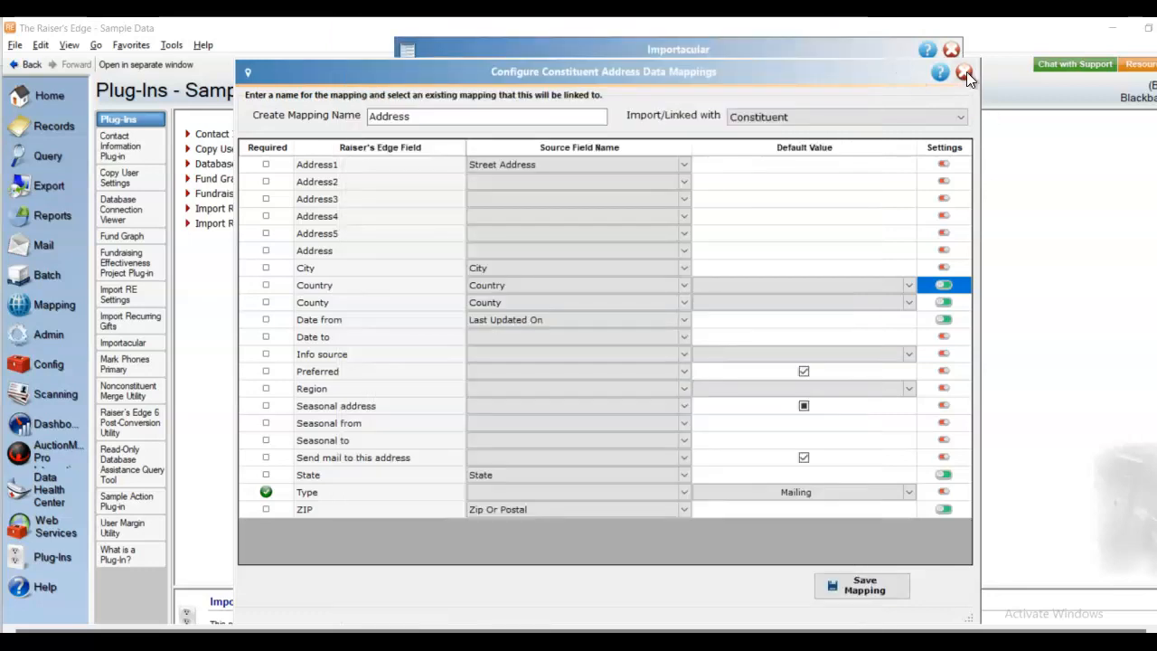
click(965, 72)
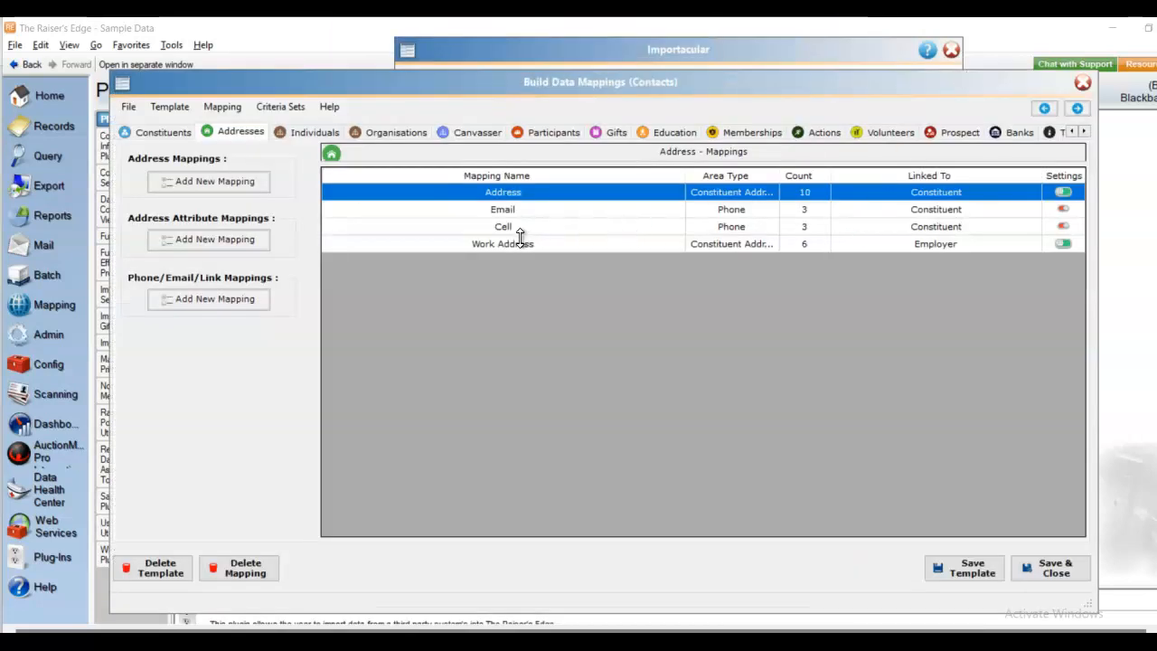
double_click(505, 209)
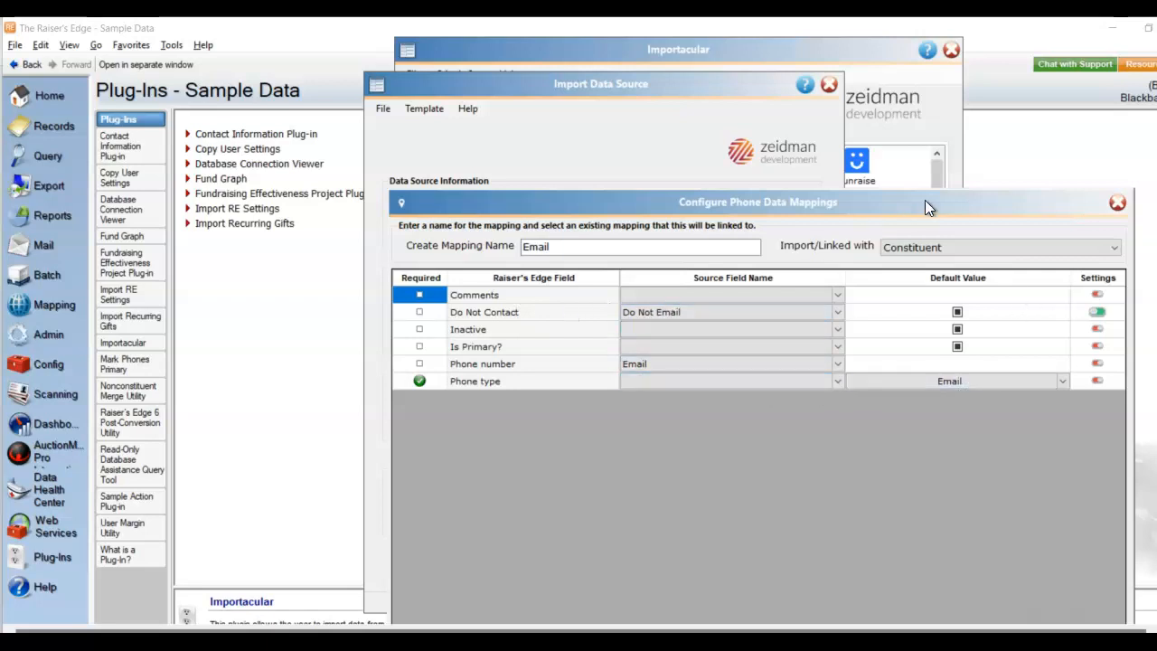
click(1118, 205)
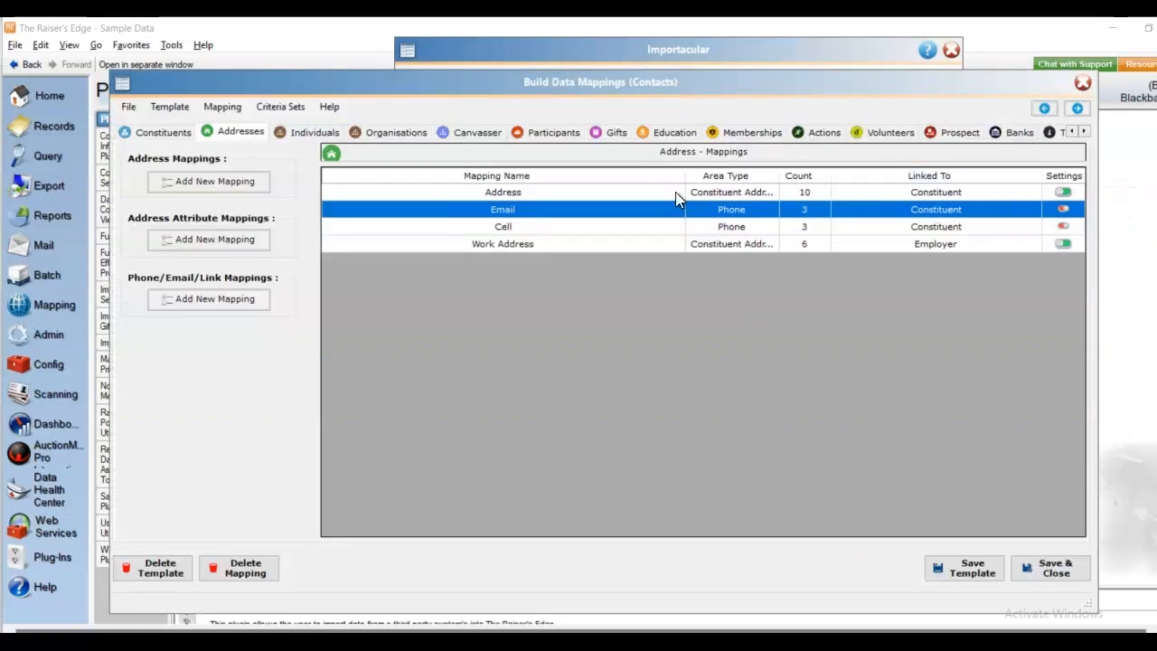
click(512, 229)
double_click(513, 228)
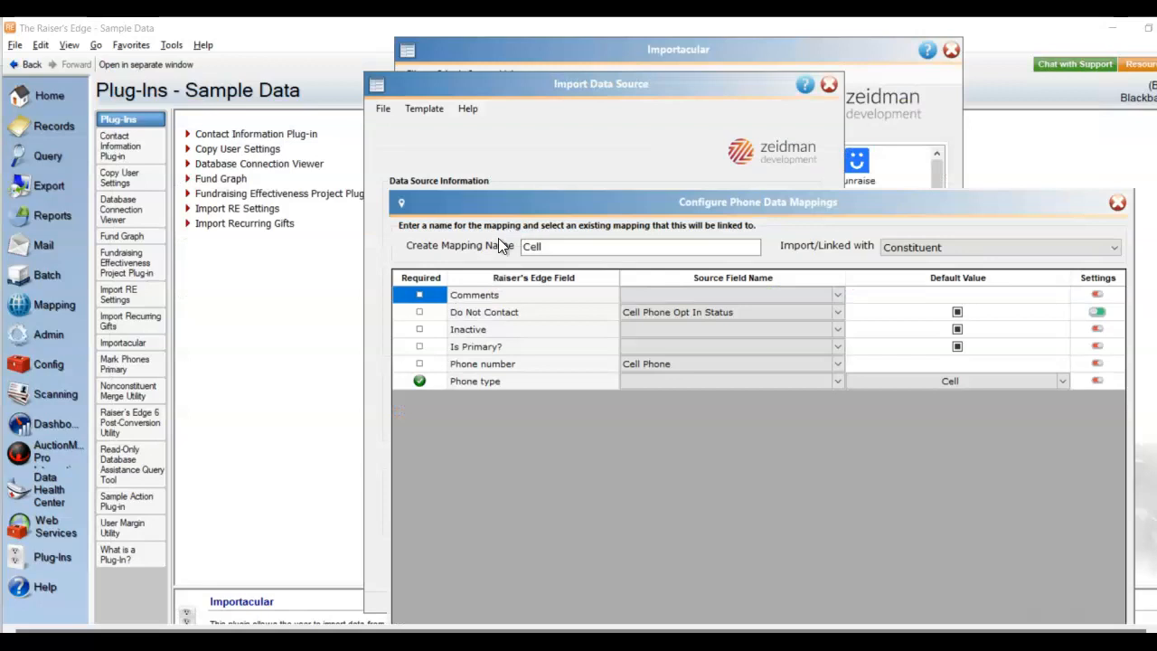
click(1118, 202)
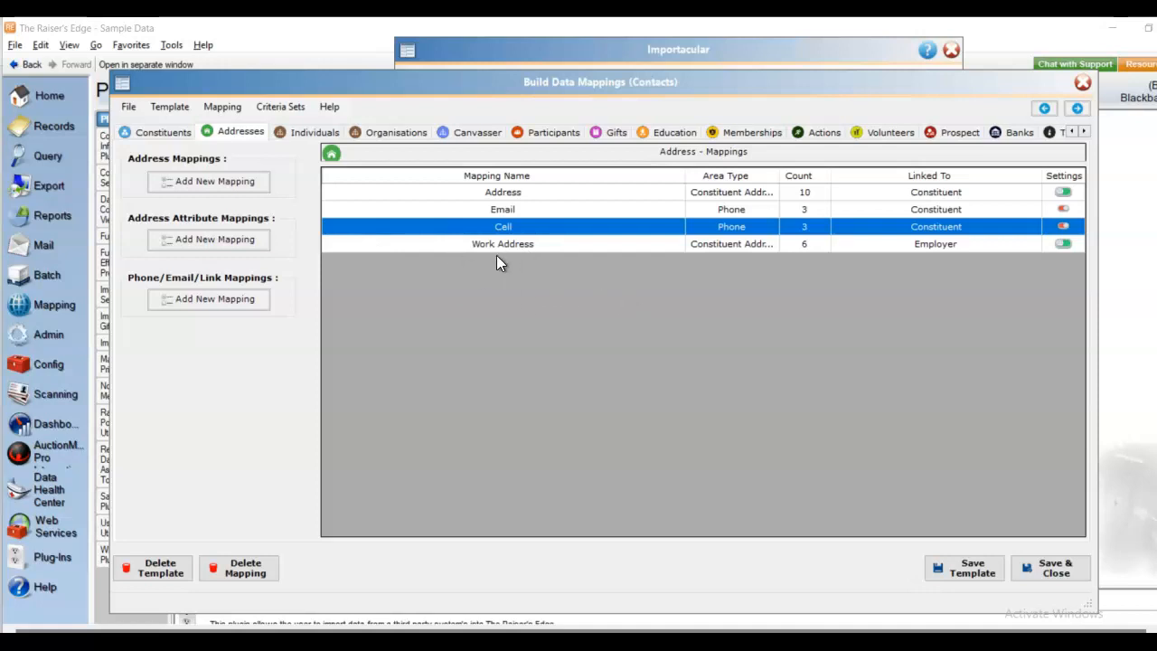
- Open the Employer organisation mapping, check the Do Not Mail source list unchanged, and save it
click(415, 132)
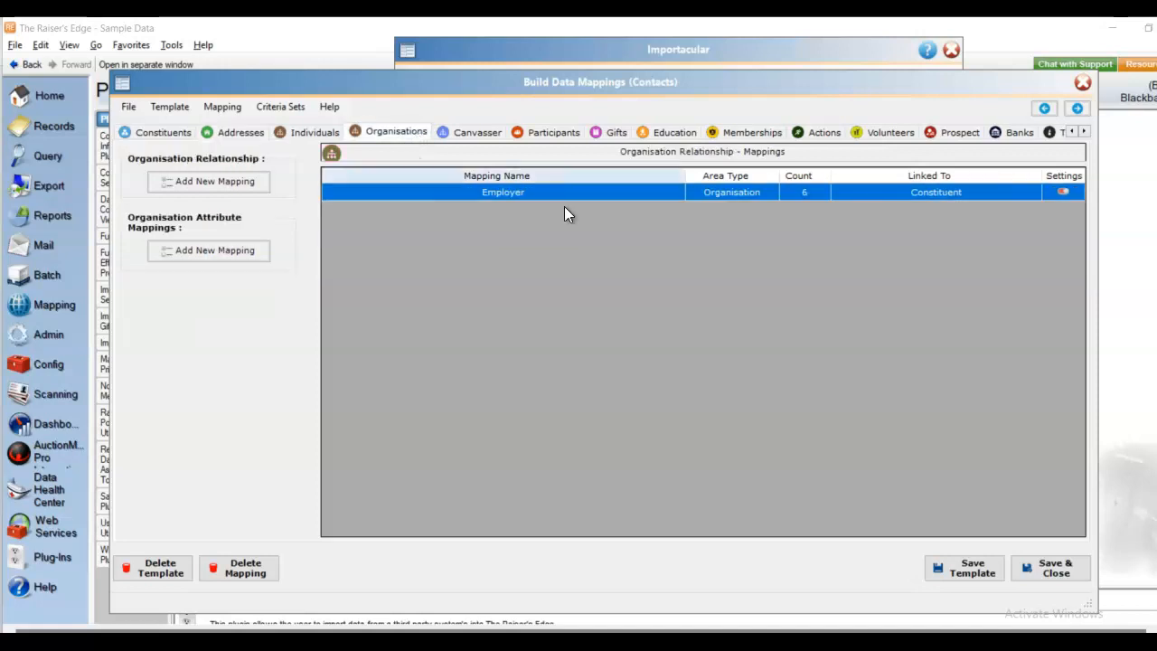
double_click(490, 196)
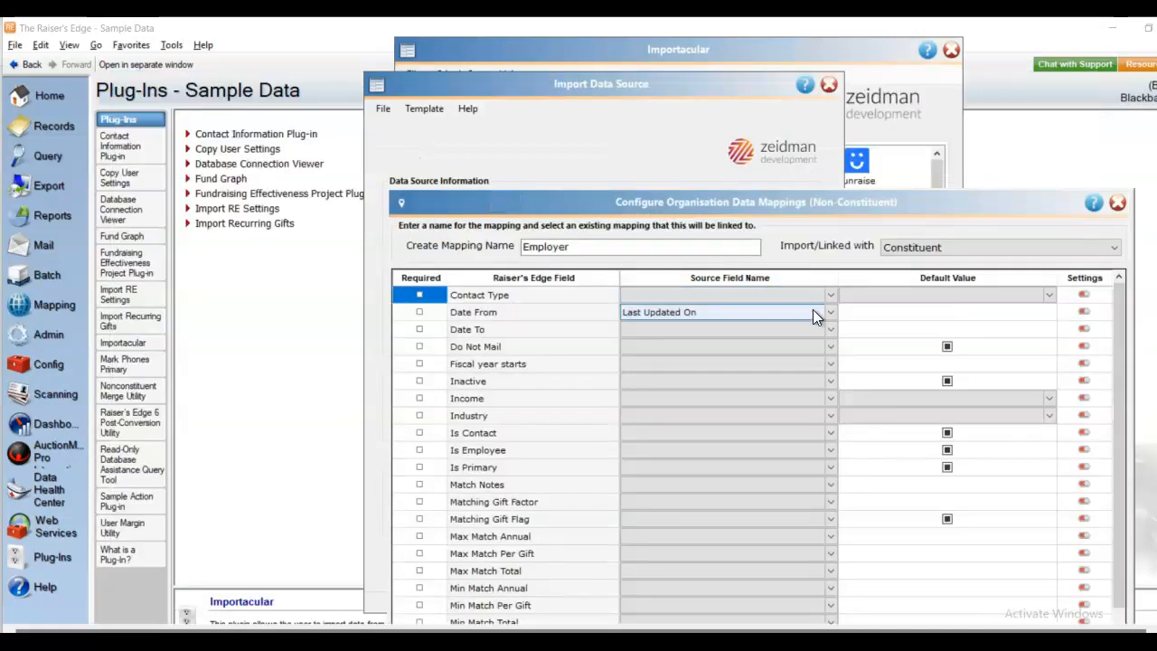
drag(979, 206, 862, 51)
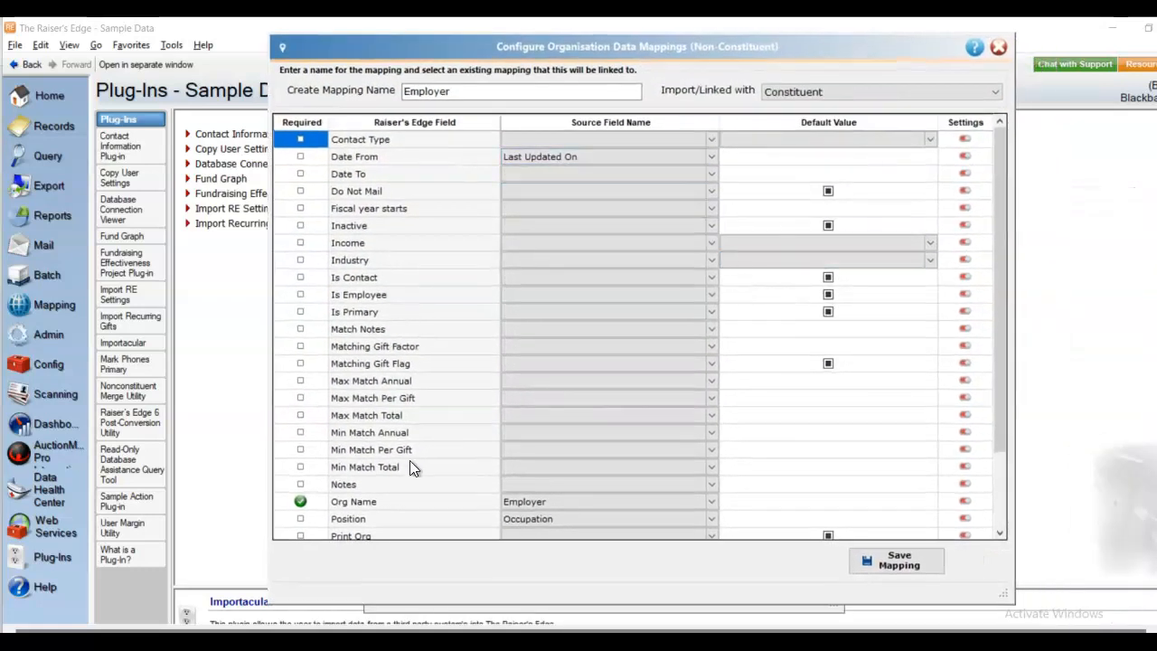
click(712, 190)
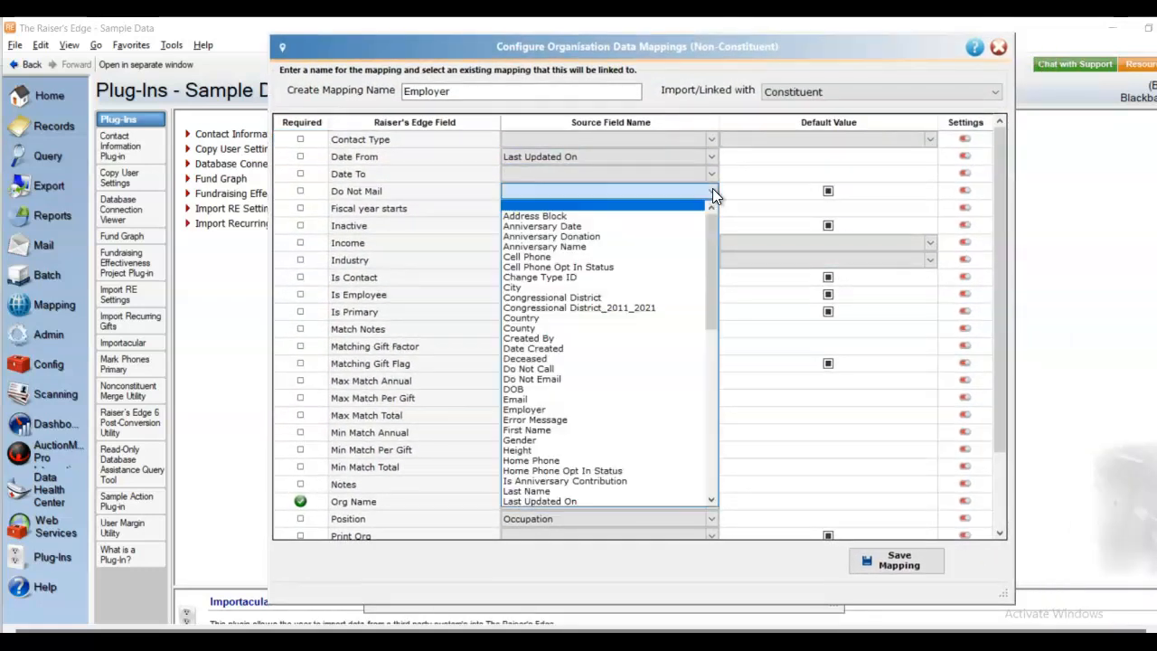
mouse_move(715, 227)
mouse_down()
mouse_move(698, 261)
mouse_move(689, 370)
mouse_move(728, 222)
mouse_up()
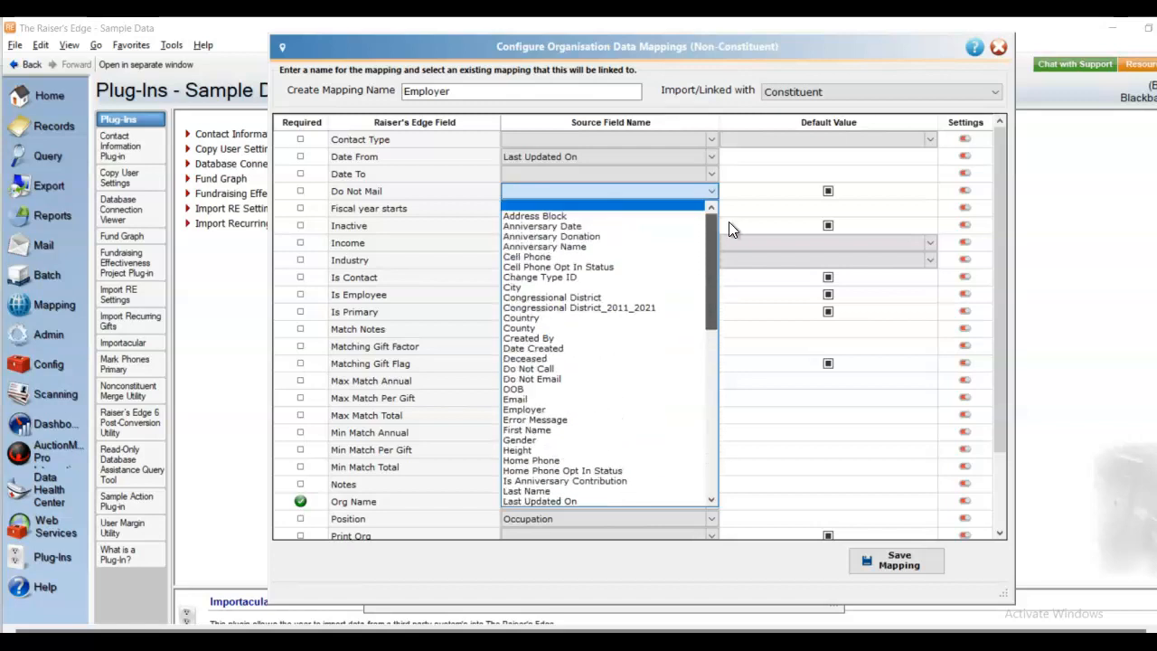
click(737, 122)
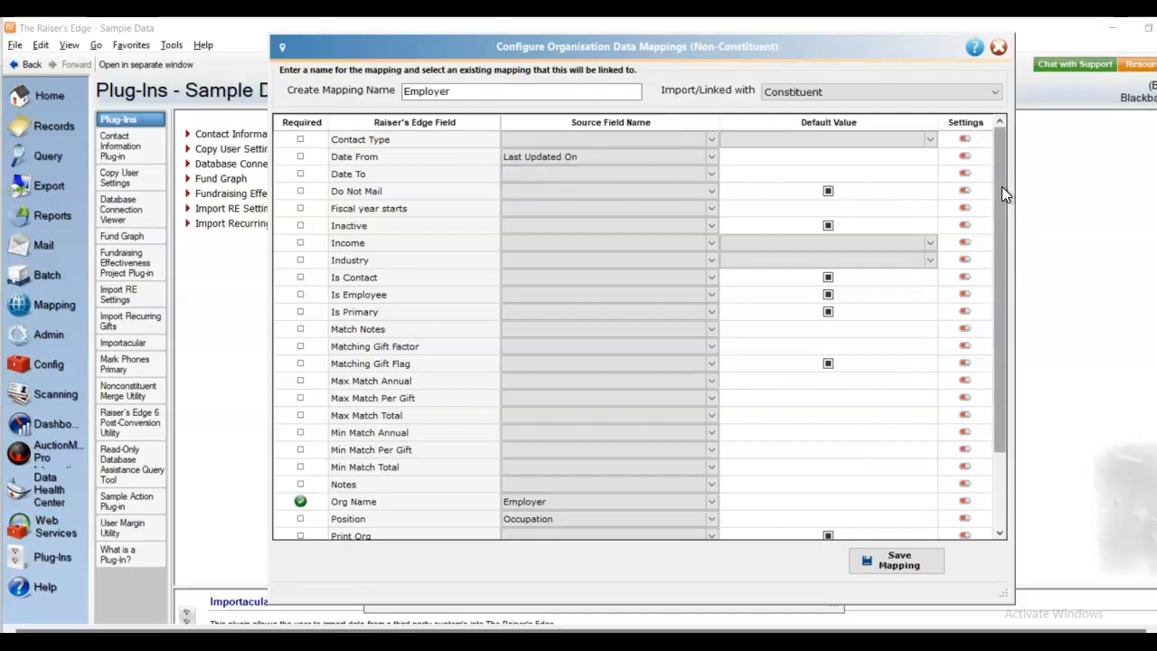
drag(1002, 186, 994, 392)
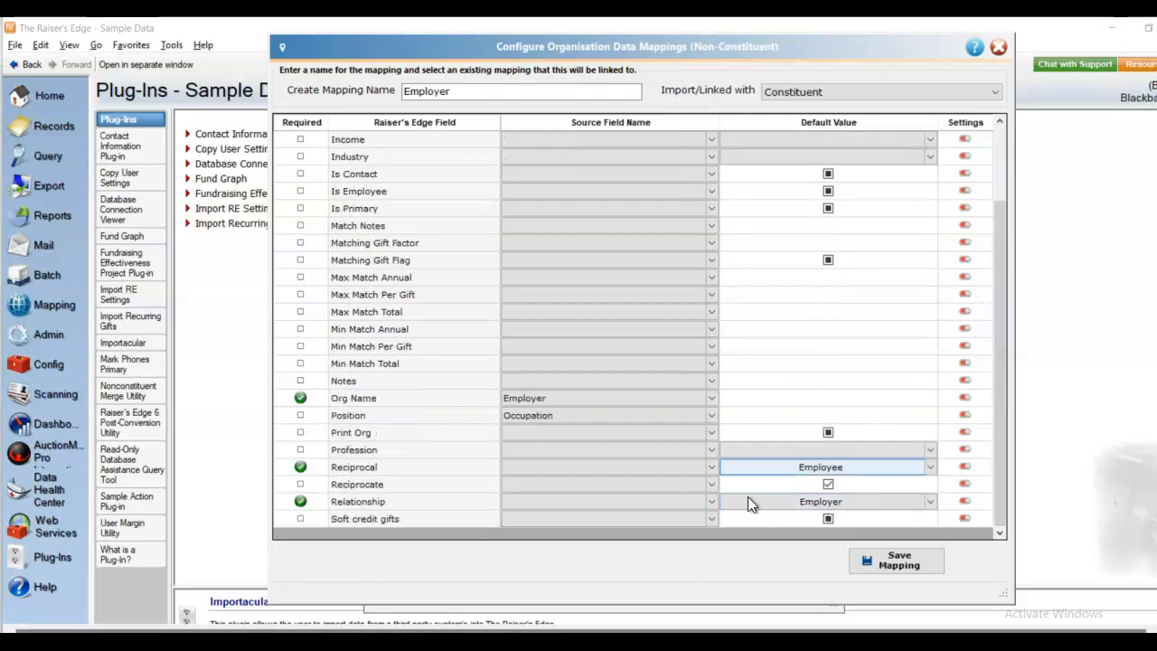
click(908, 564)
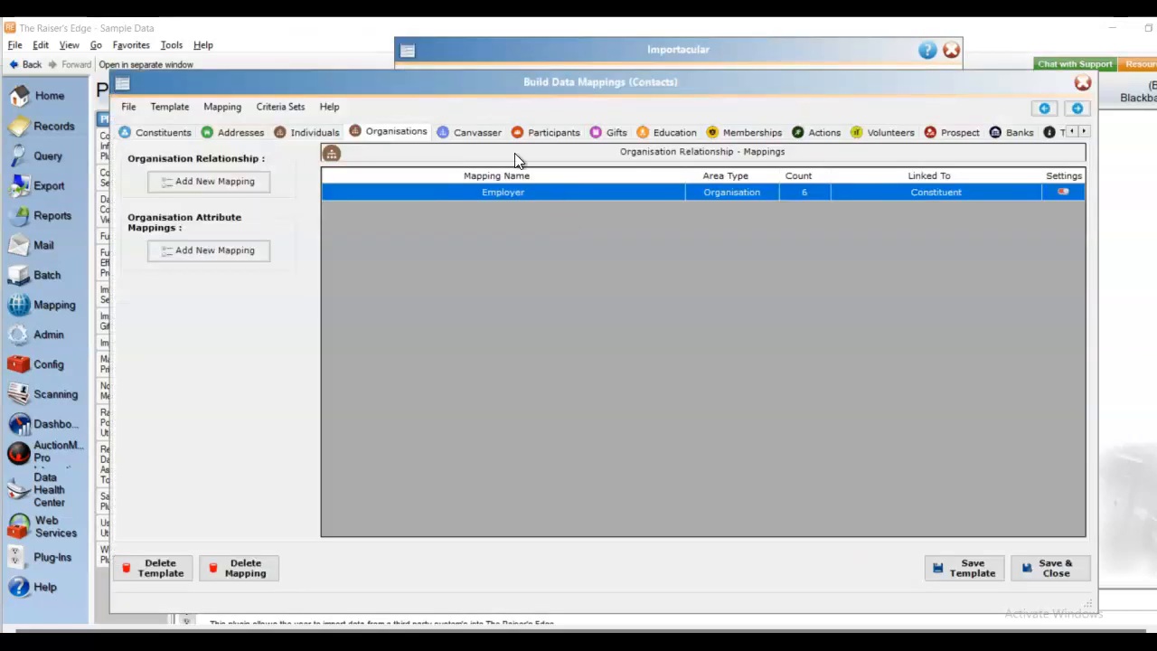
- Save the Work Address mapping, then save and close the Contacts template
click(240, 132)
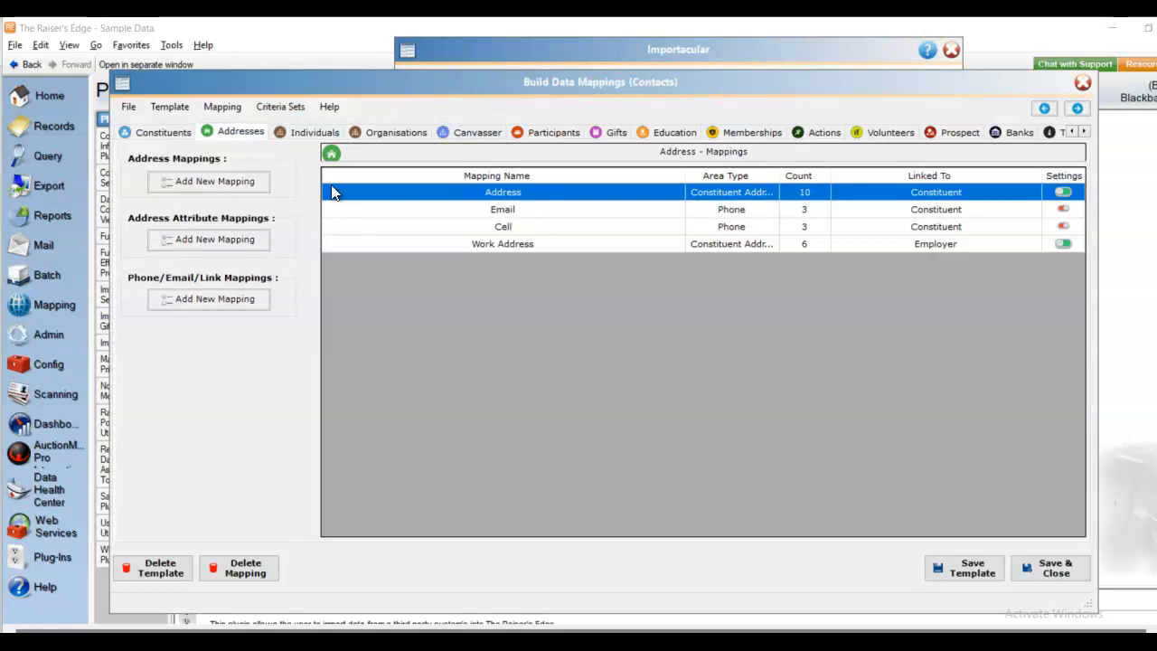
double_click(509, 244)
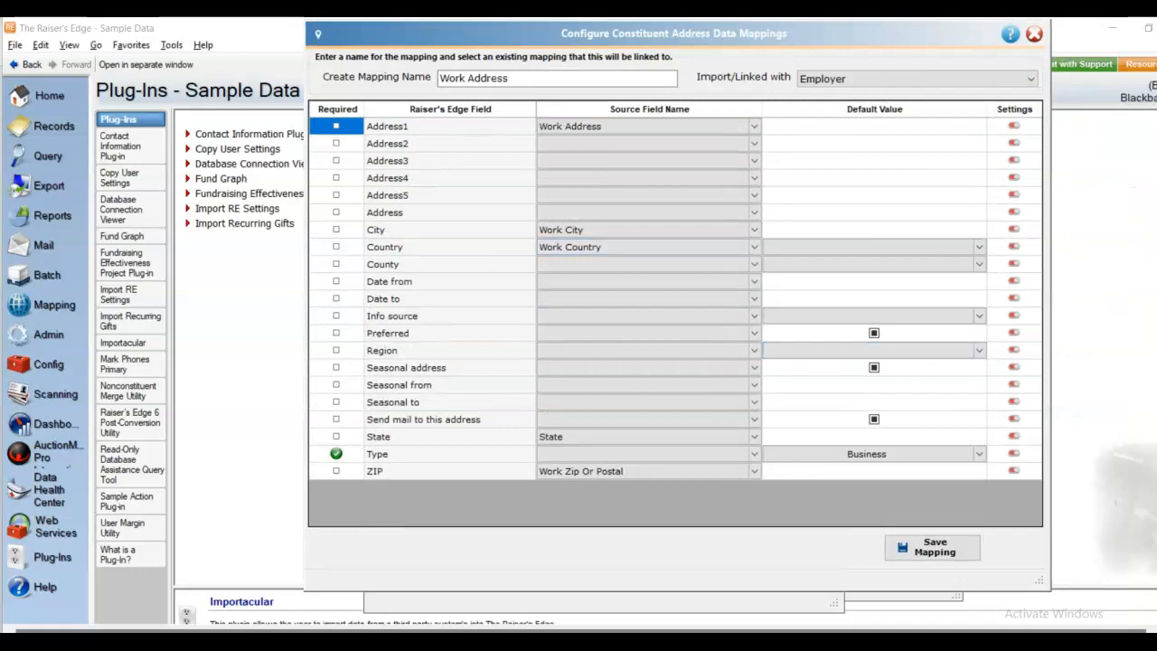
click(925, 554)
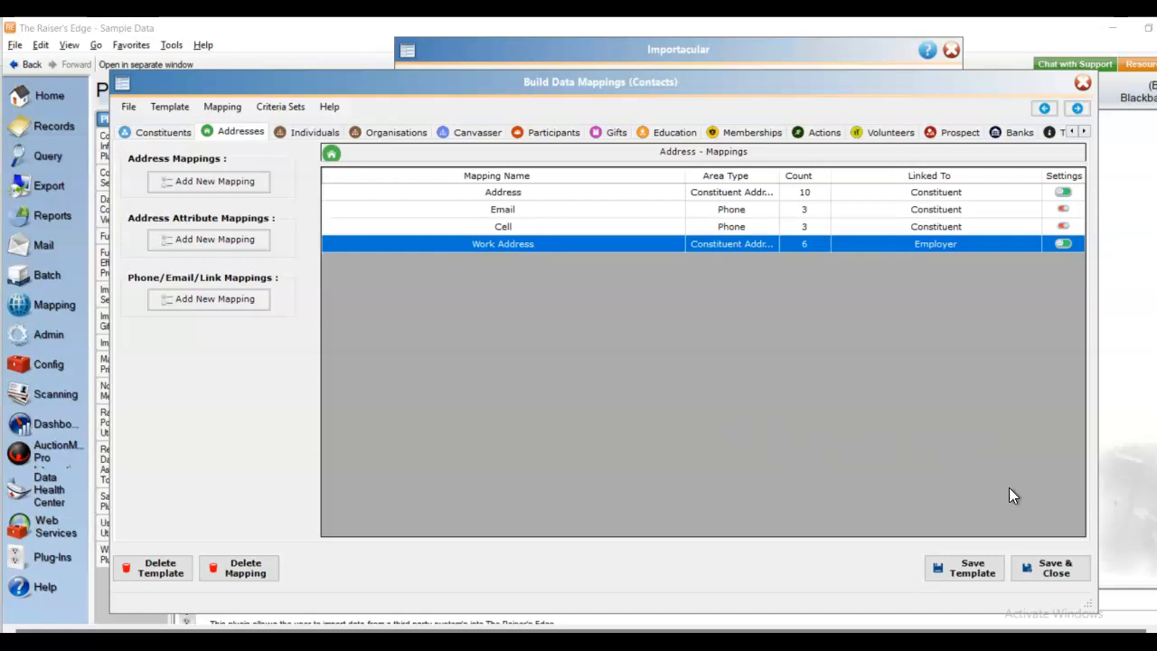
click(1051, 571)
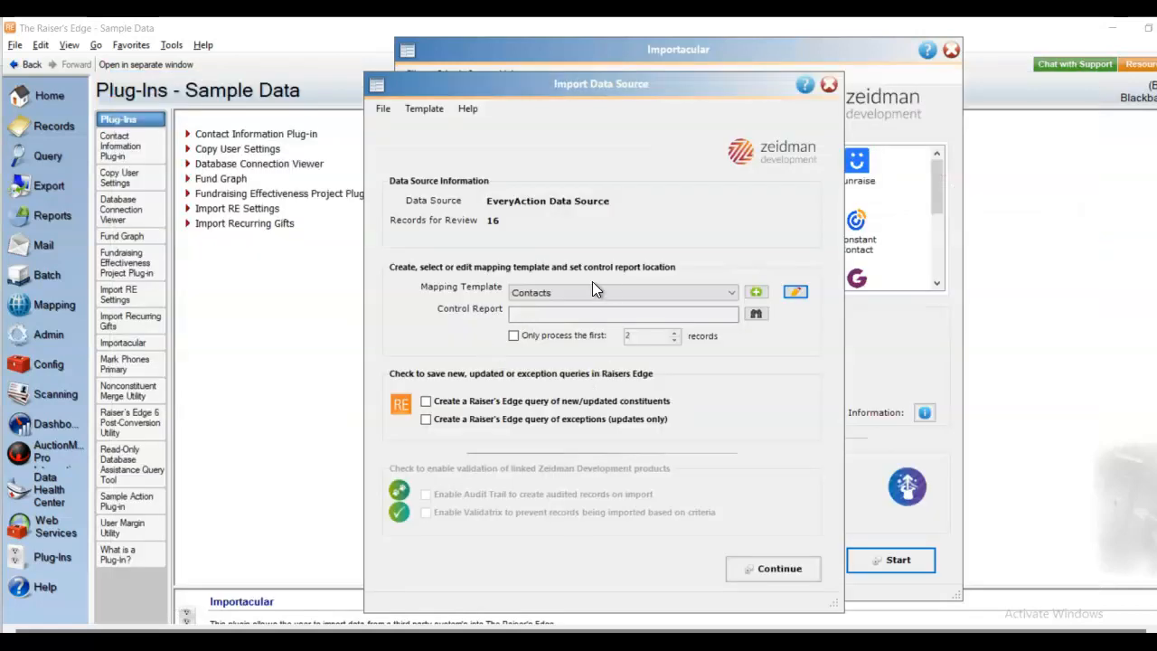
- Replace the control report with Control.xlsx, then run matching and enlarge the Data Review window for the 16 records
click(755, 314)
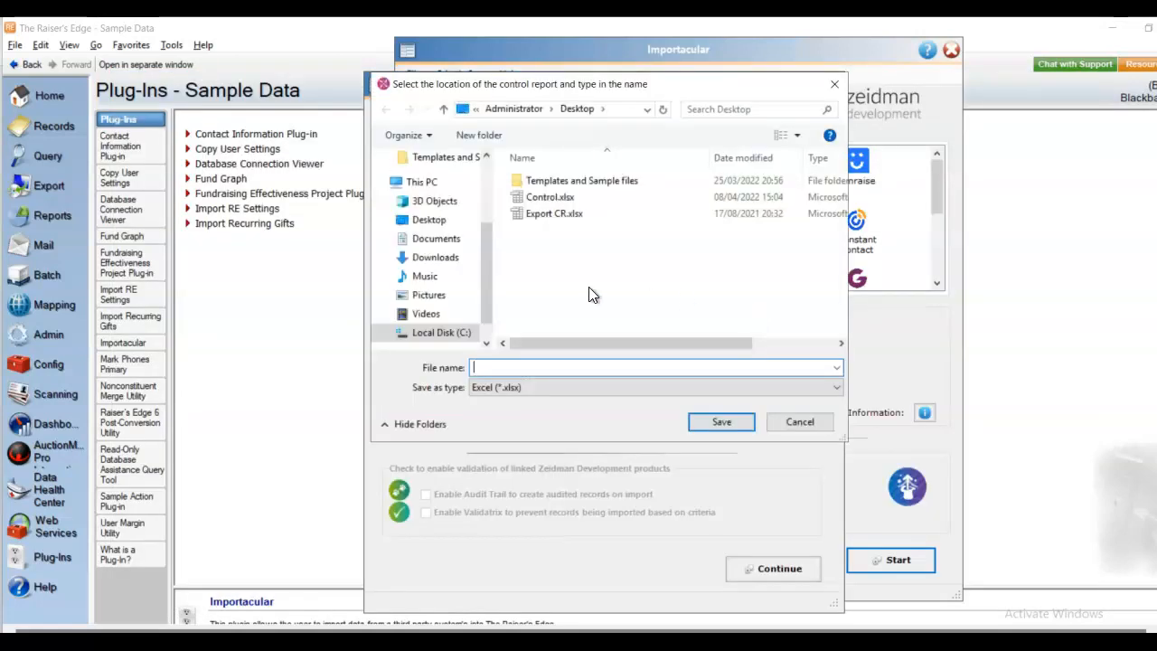
double_click(550, 196)
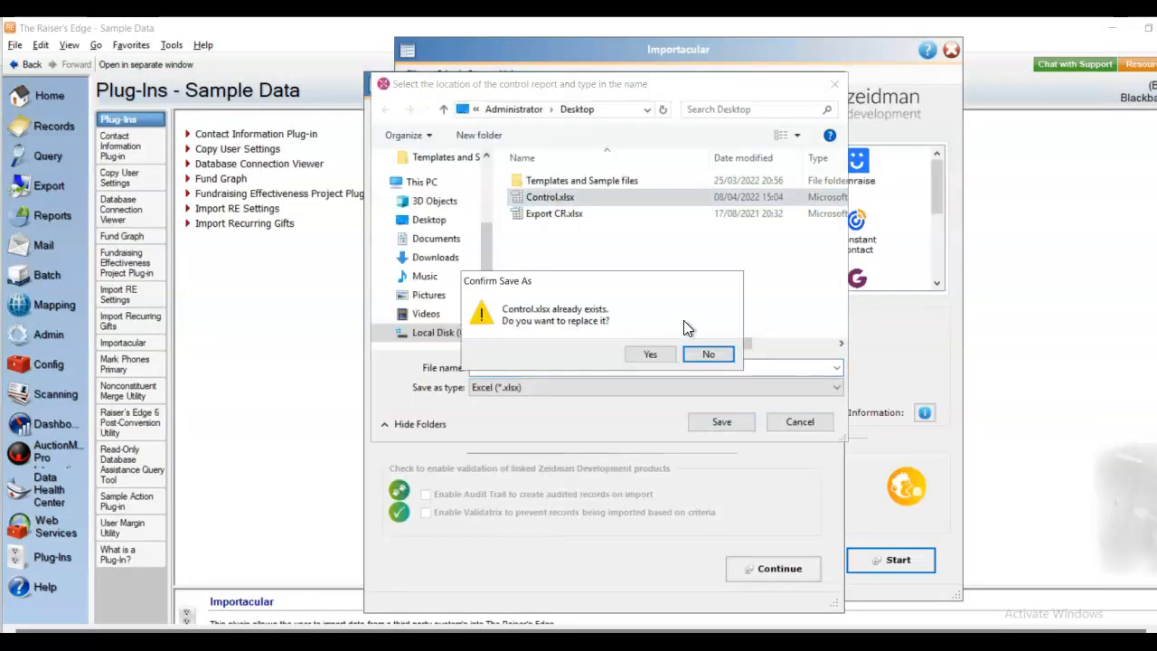
click(640, 355)
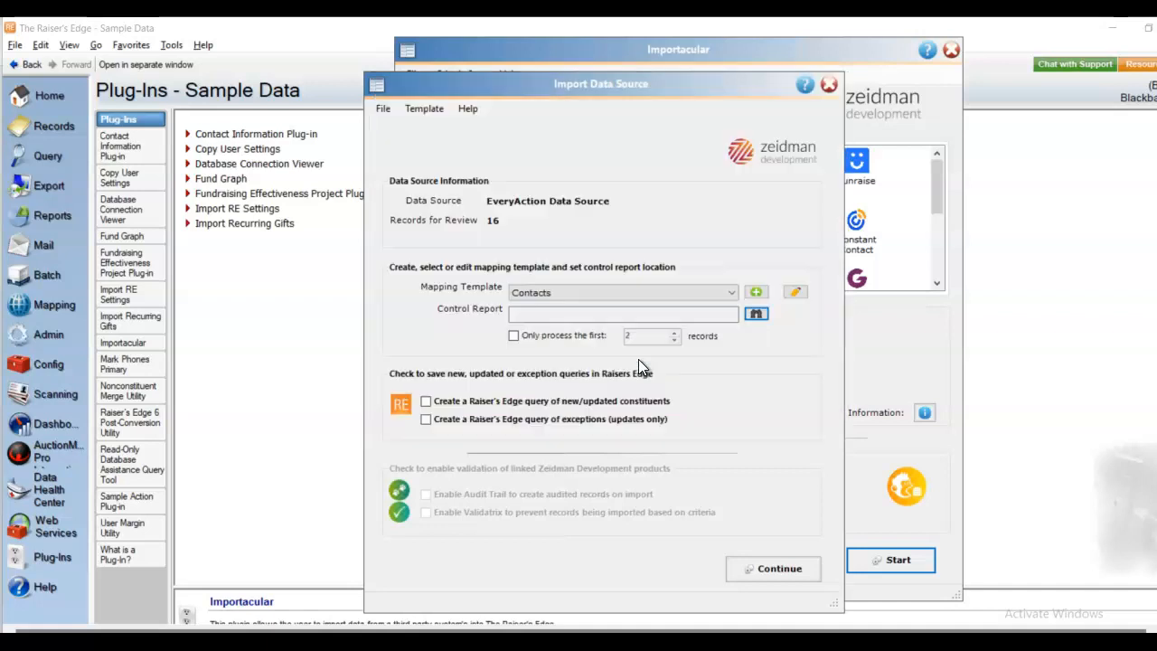
click(767, 567)
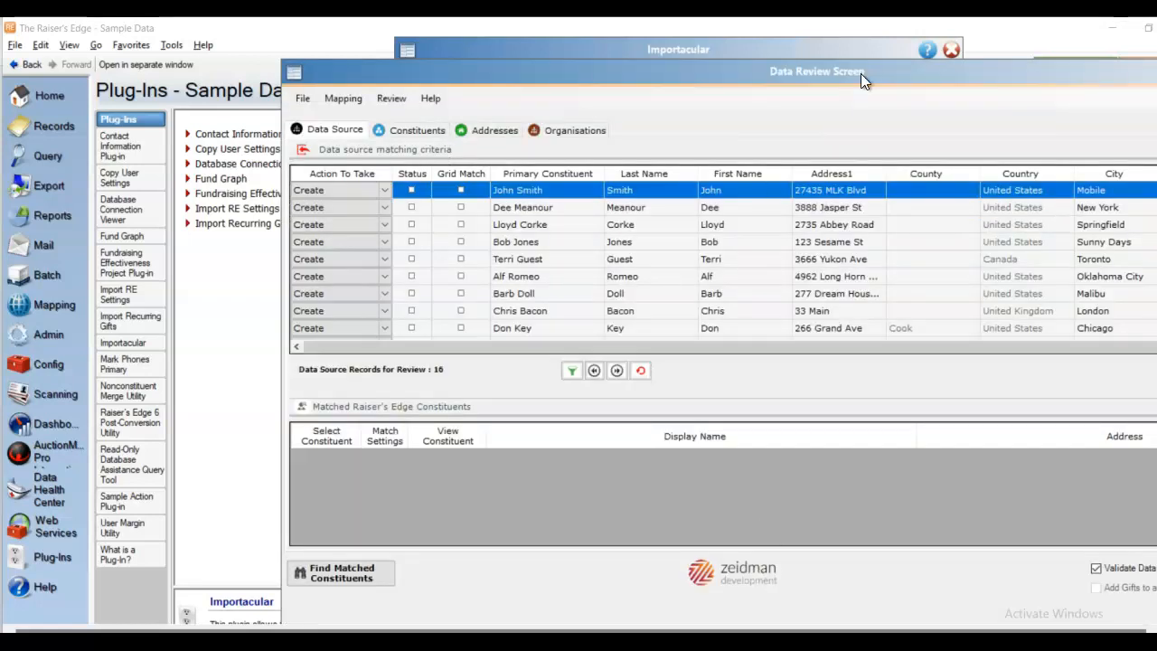
drag(860, 73, 620, 47)
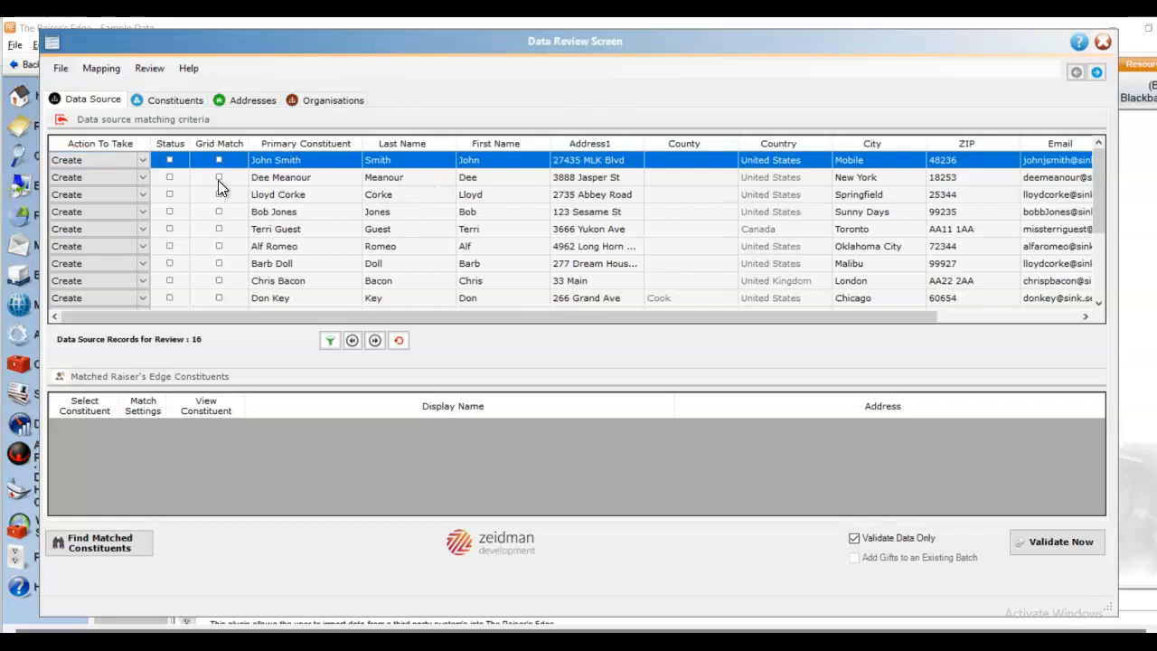
click(177, 99)
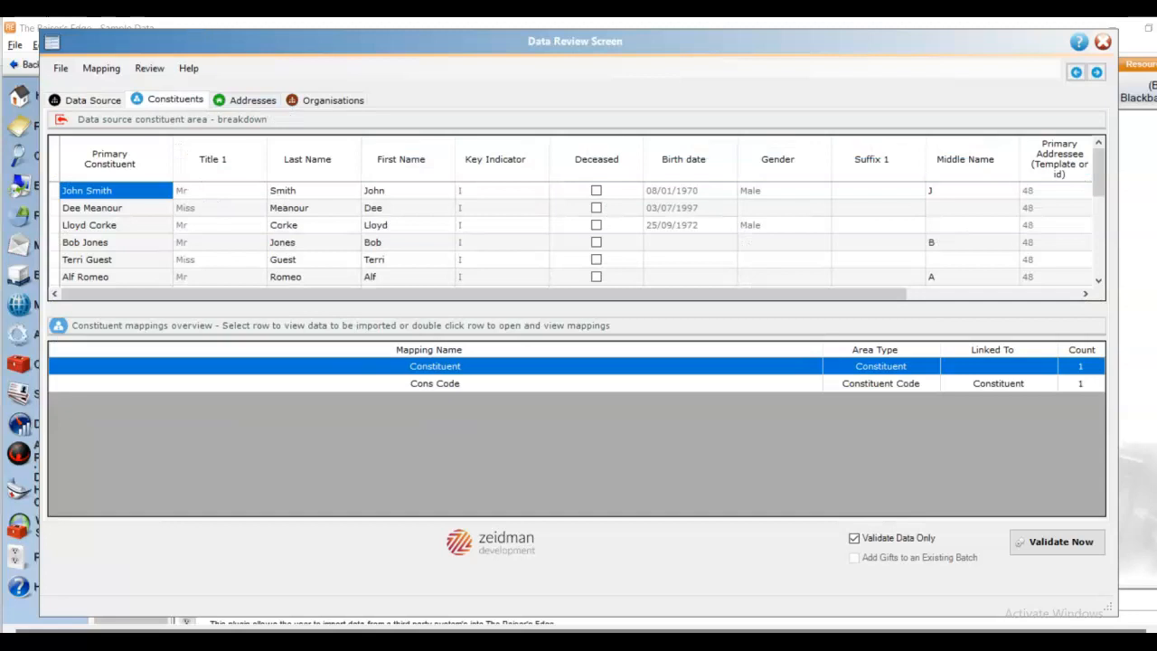
click(259, 100)
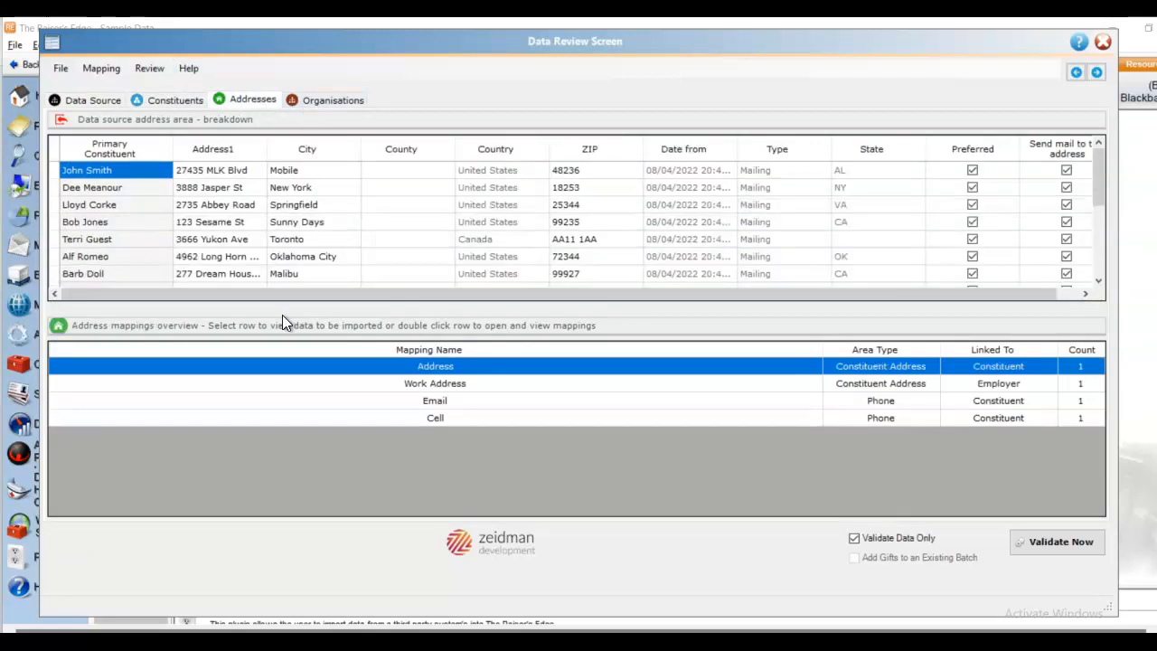
click(336, 100)
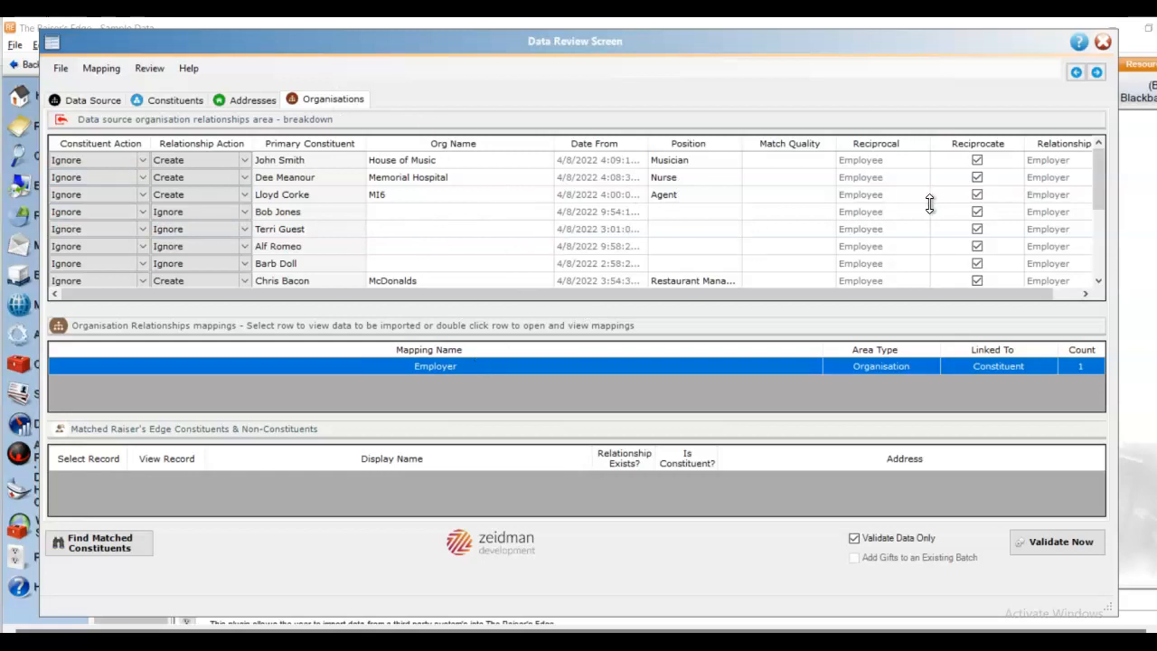
drag(1101, 184, 1095, 256)
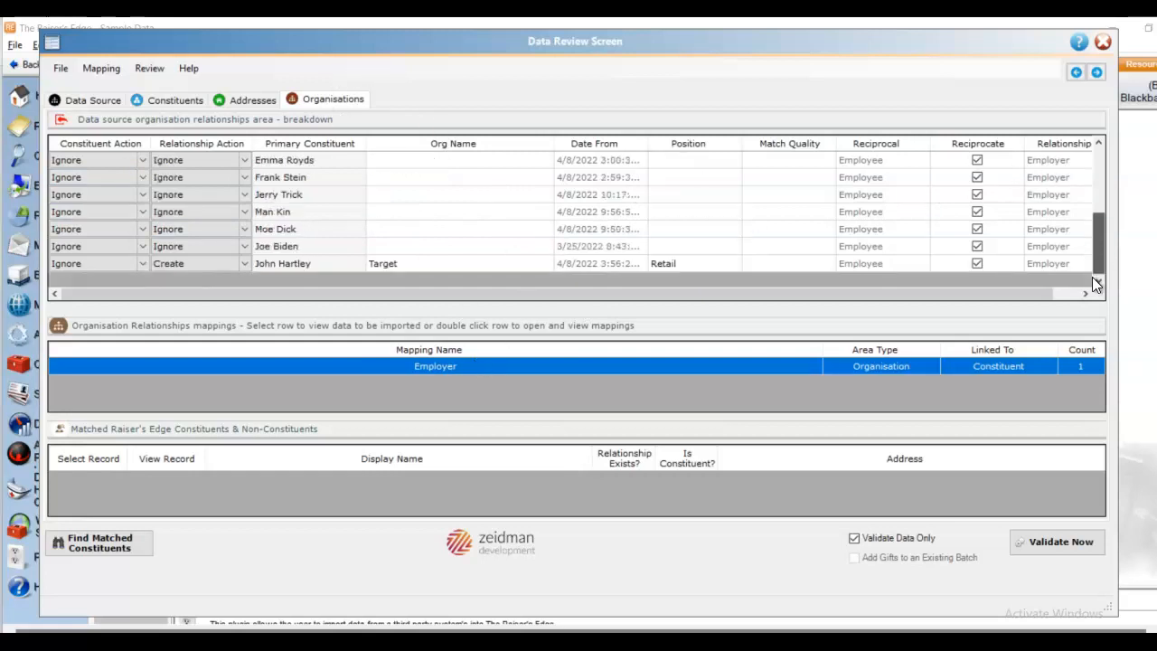
click(1103, 155)
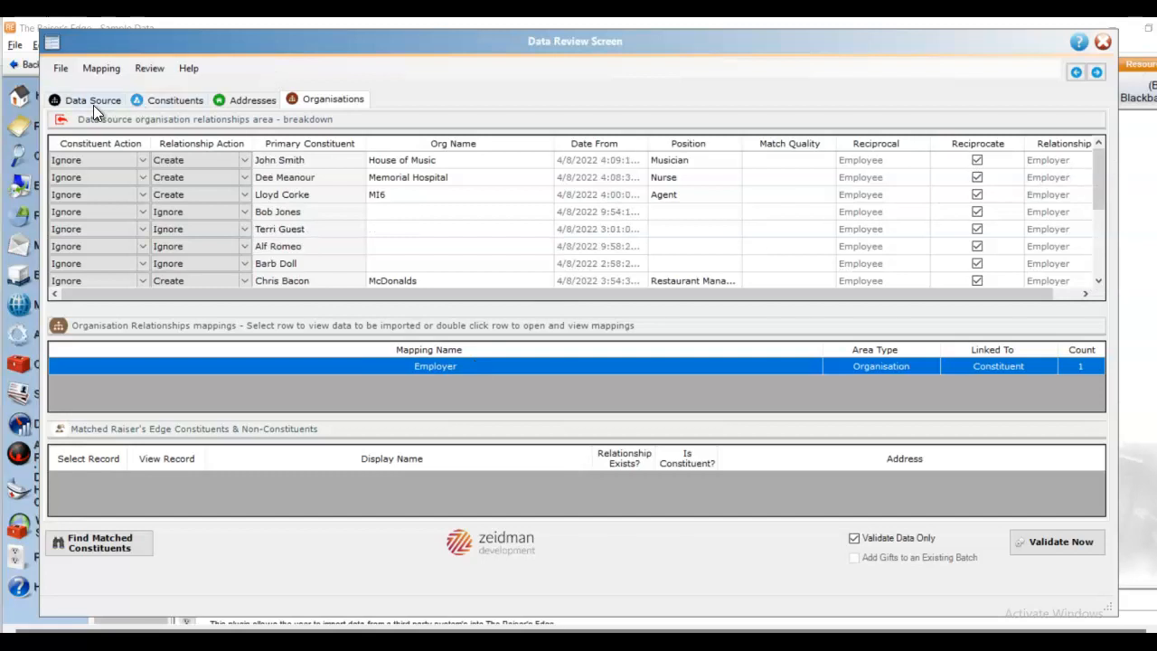
click(93, 103)
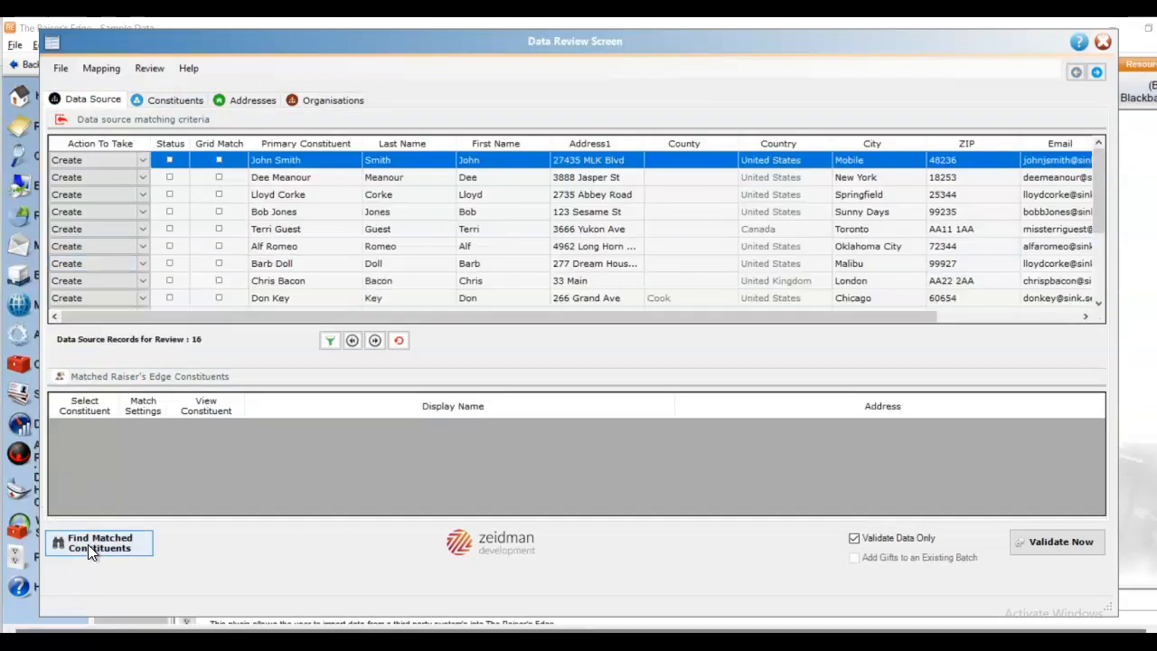
click(297, 214)
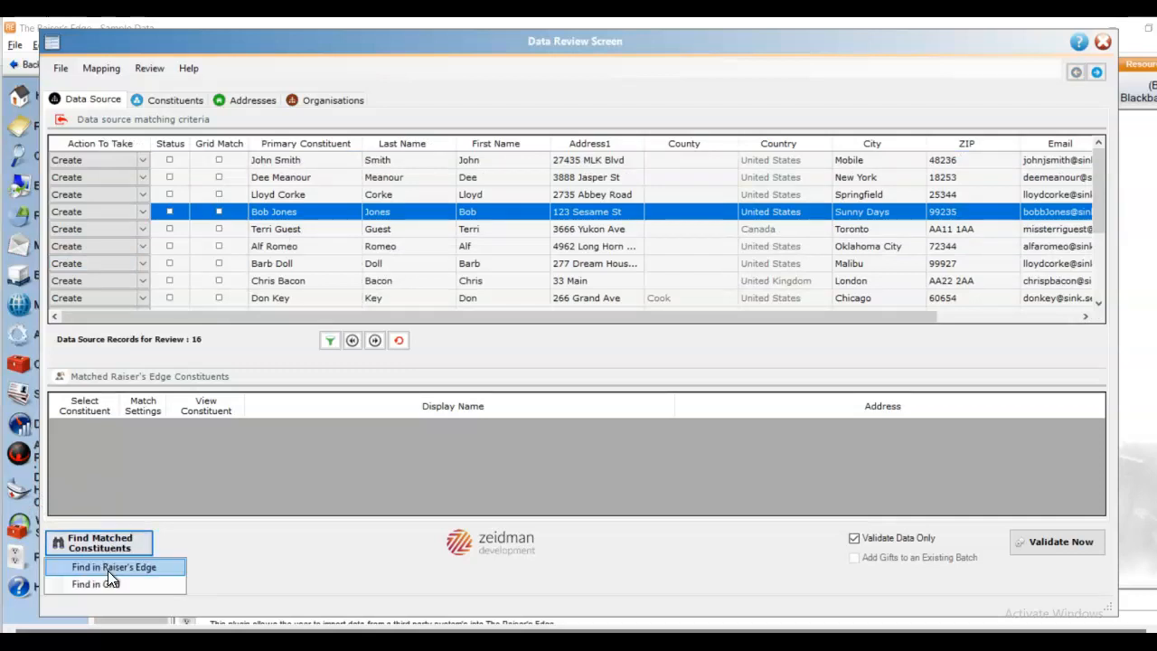
click(108, 571)
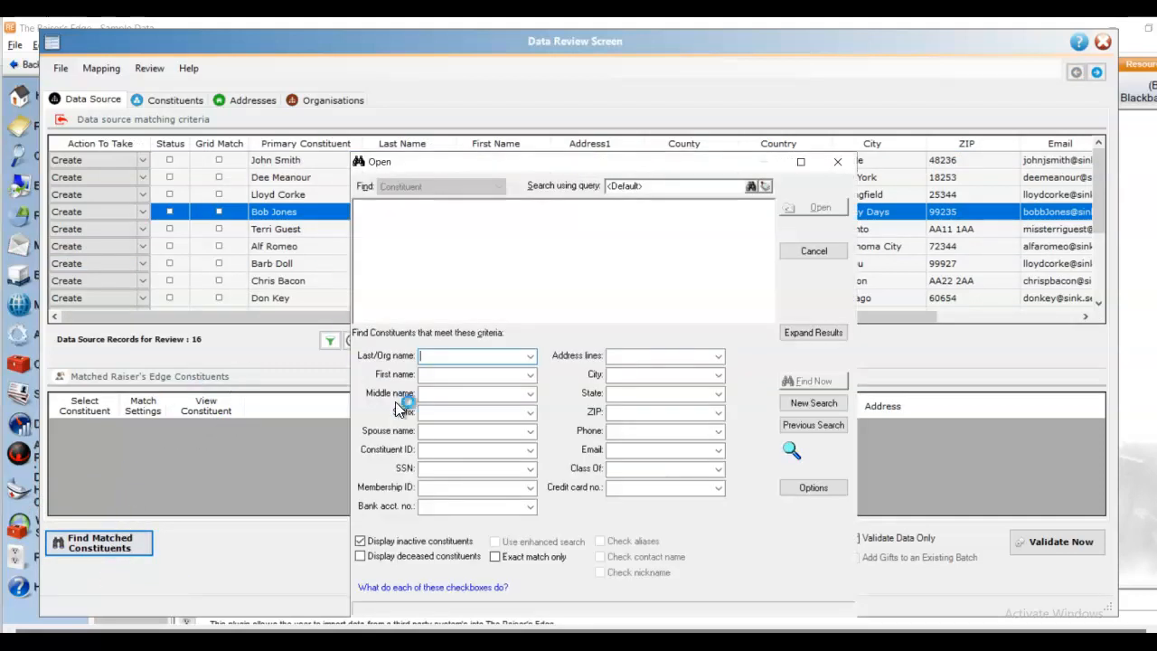
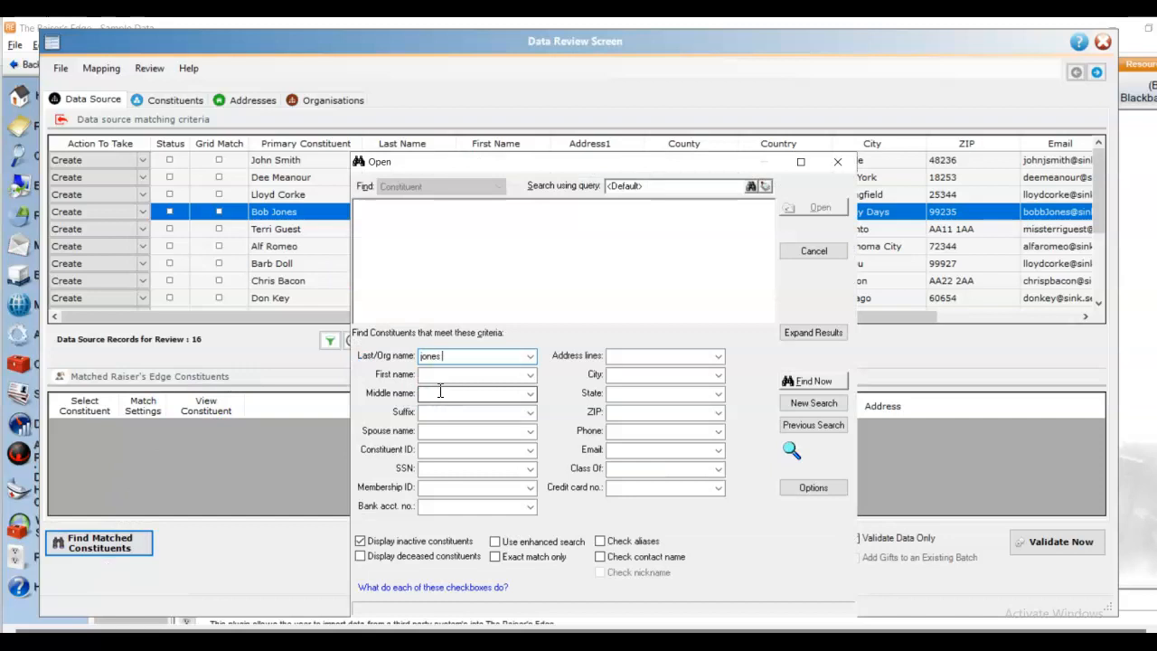
key(Tab)
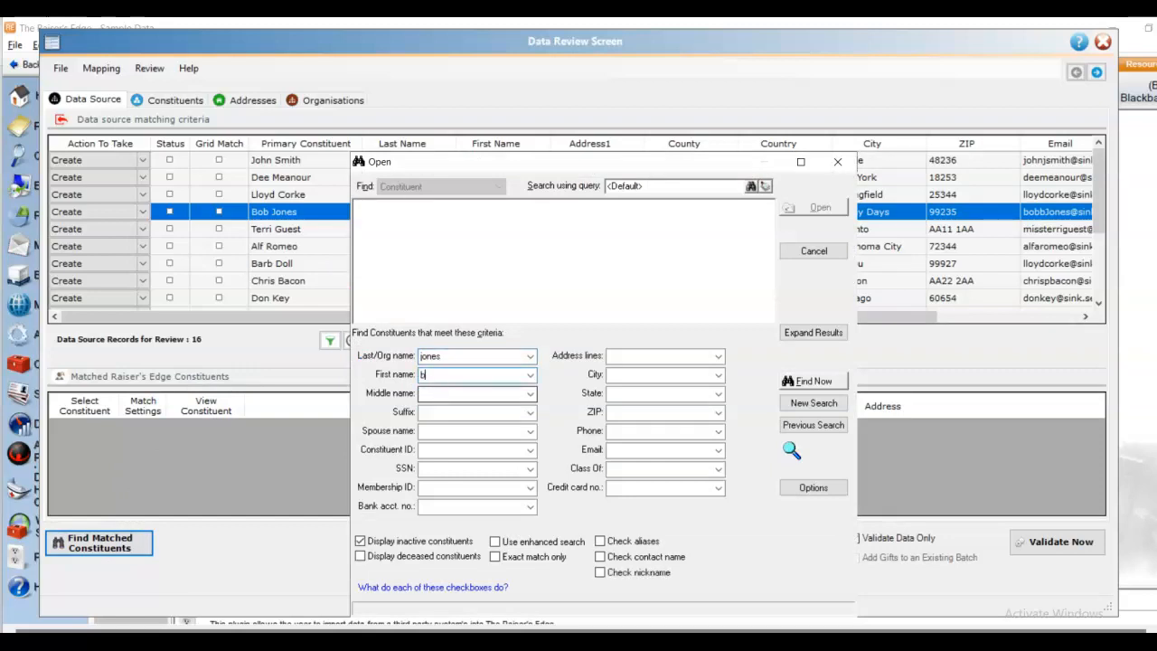
key(Return)
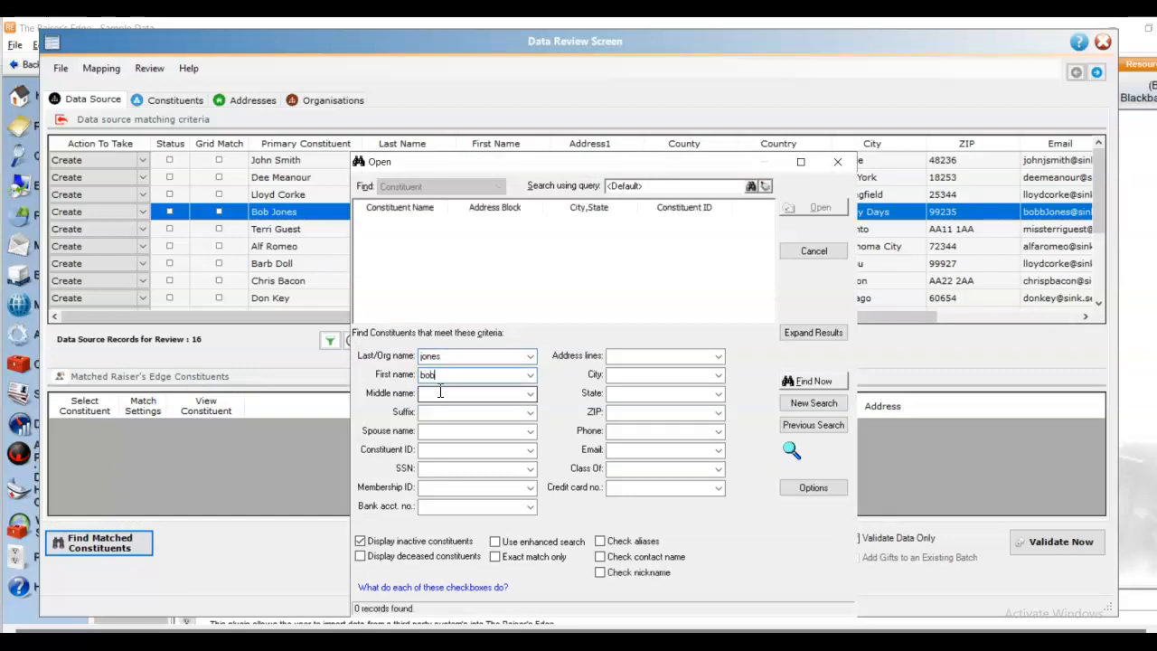
drag(439, 376, 407, 374)
text(b)
key(BackSpace)
key(Return)
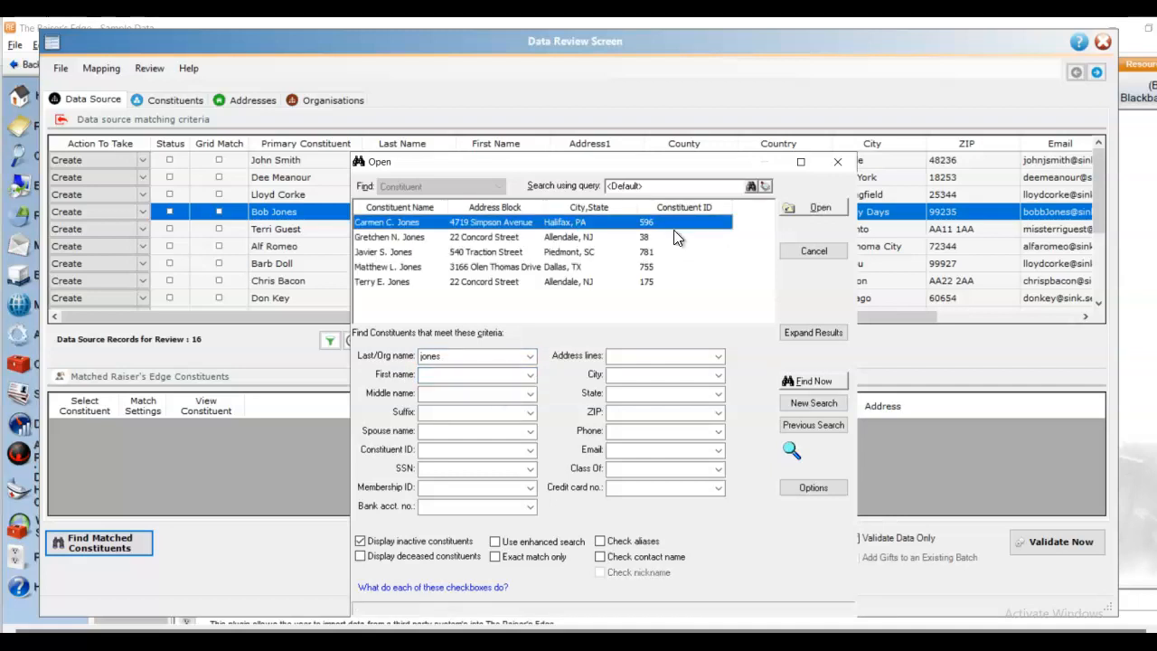
click(813, 251)
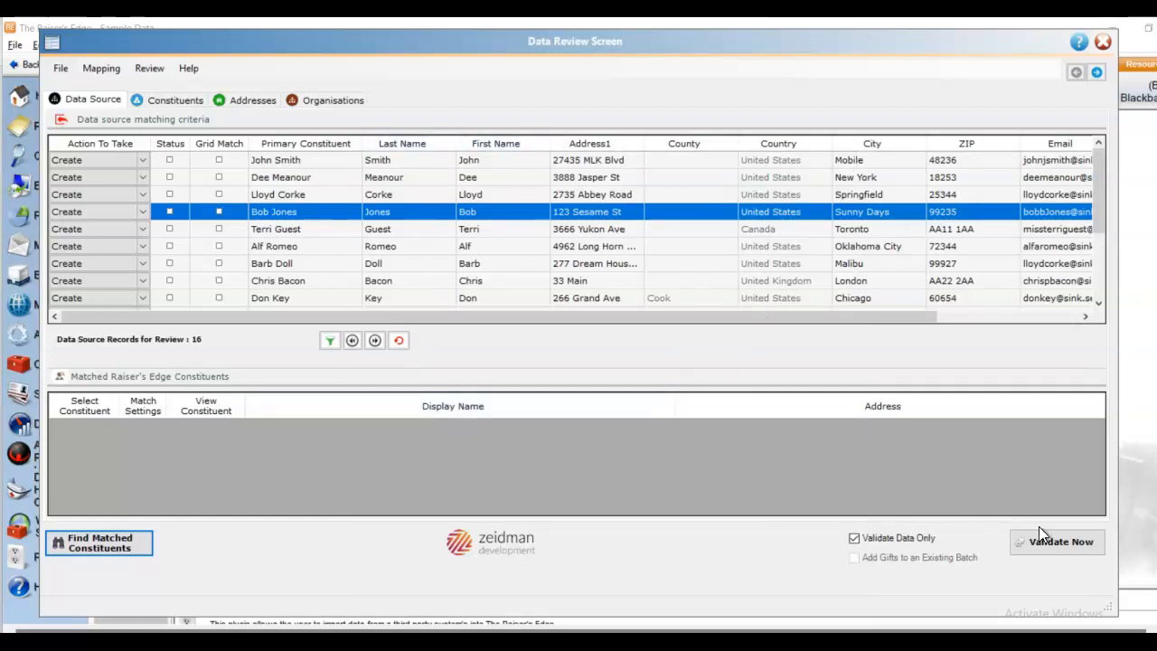
- Validate the 16 records (16 new, no exceptions), then switch off Validate Data Only for live import
click(1058, 539)
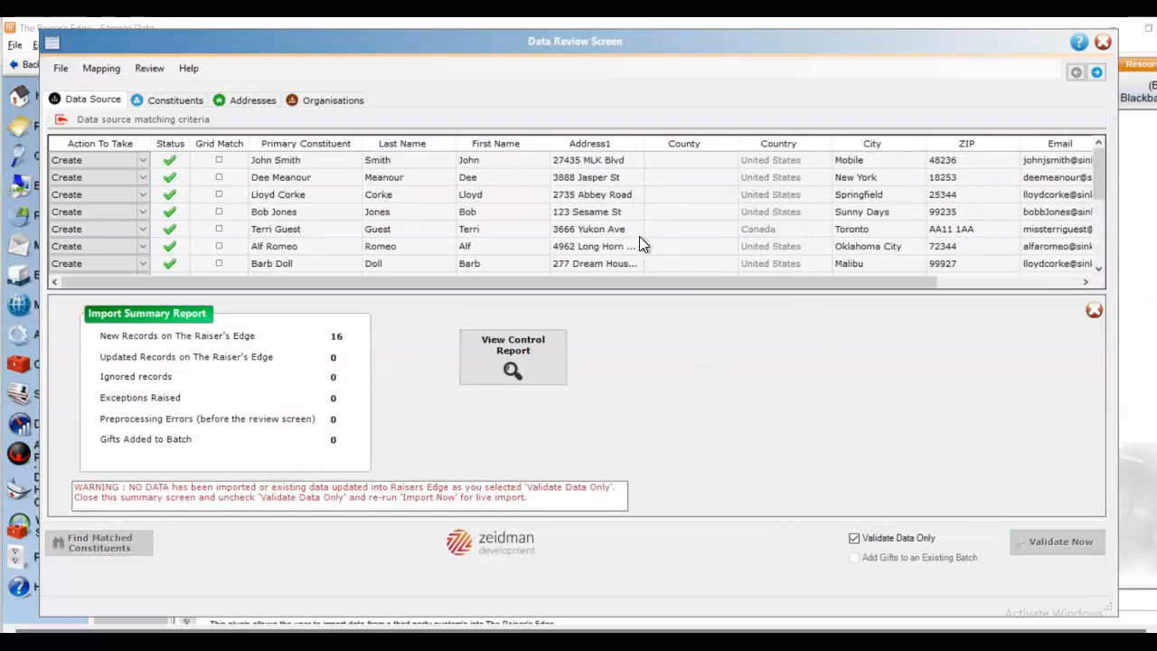
click(1095, 310)
click(855, 539)
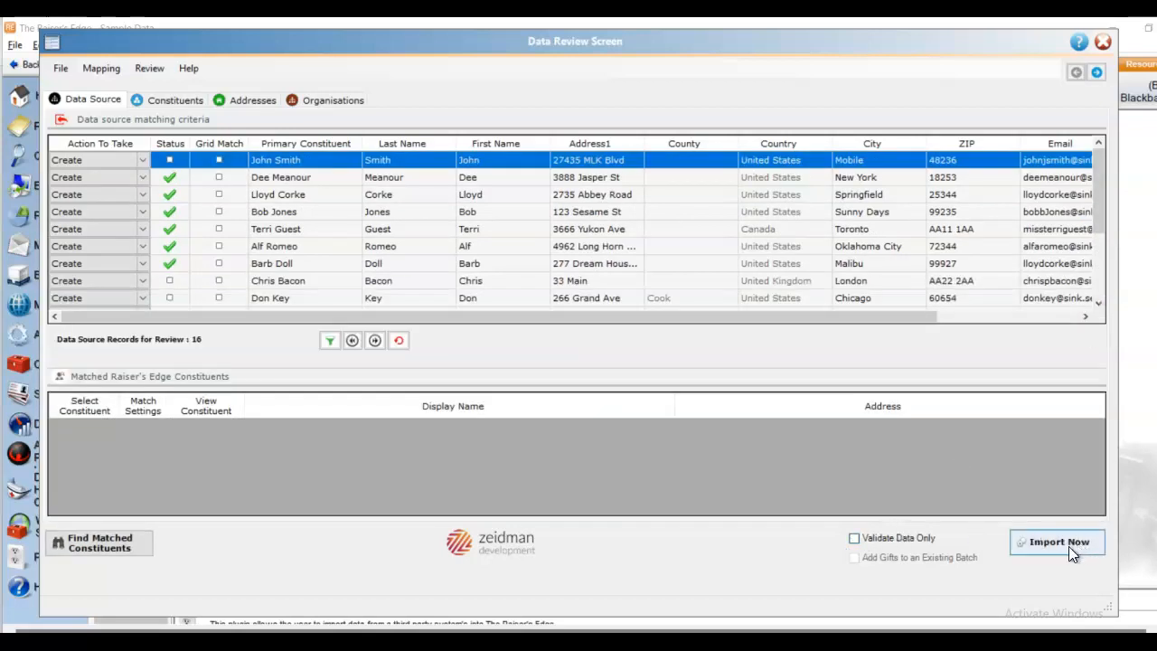